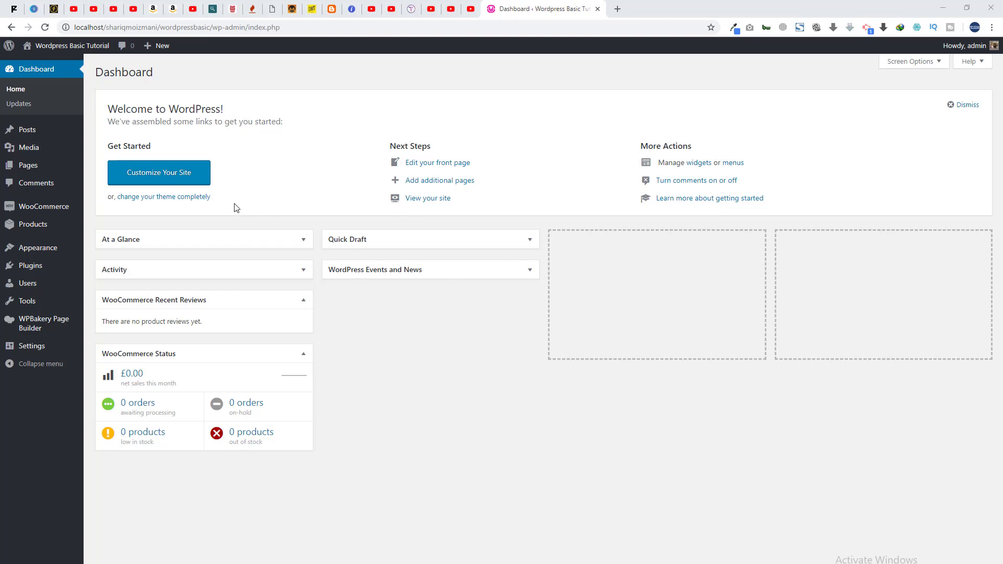
Search the plugin directory for "popup maker" and activate Popup Maker – Popup Forms, Opt-ins & More
mouse_move(36, 266)
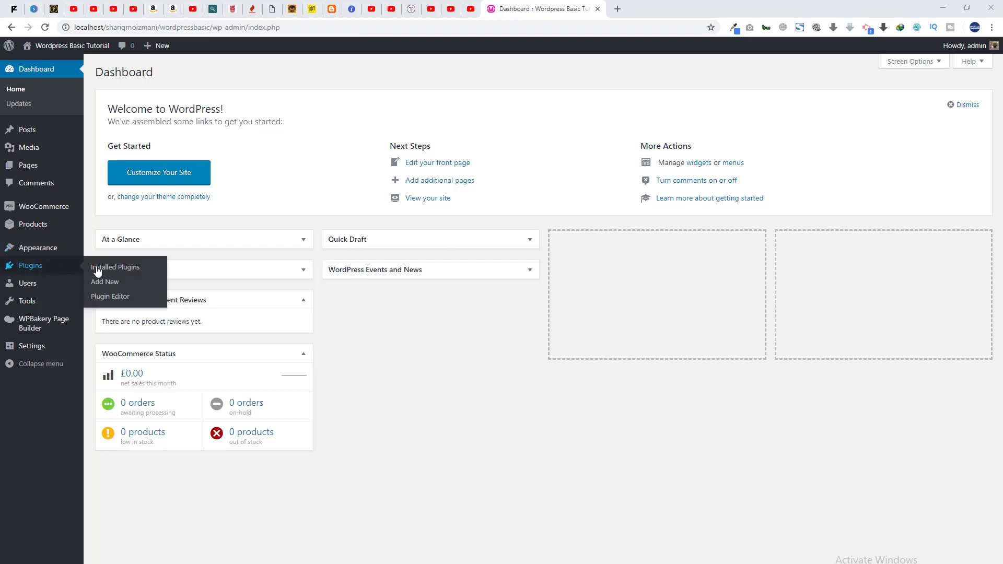
left_click(114, 287)
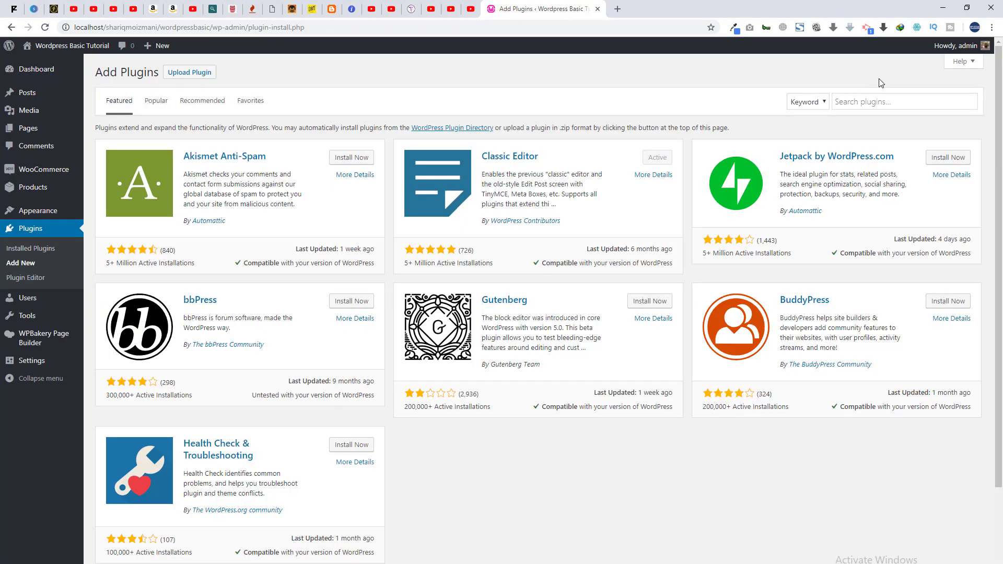
left_click(872, 103)
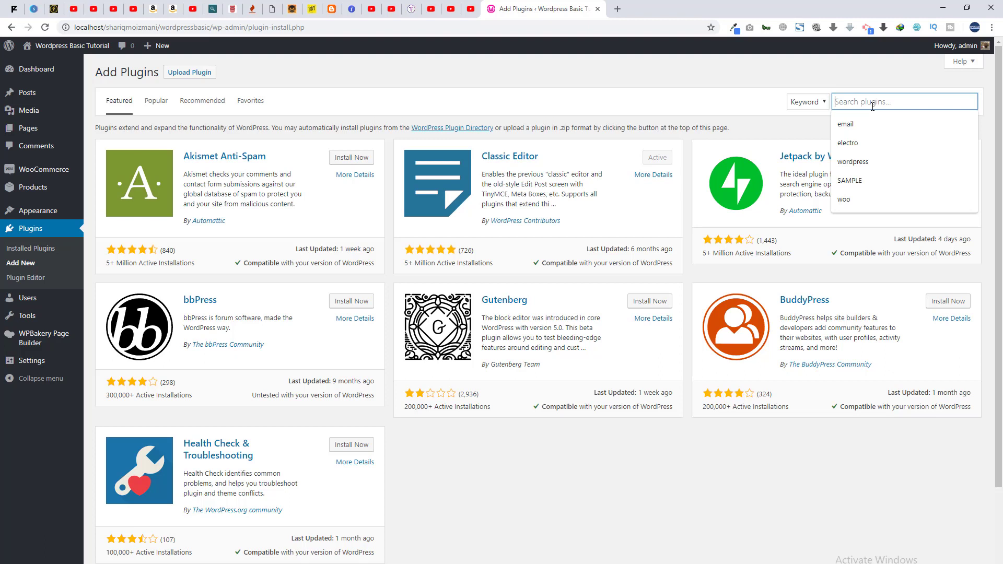
type("pop")
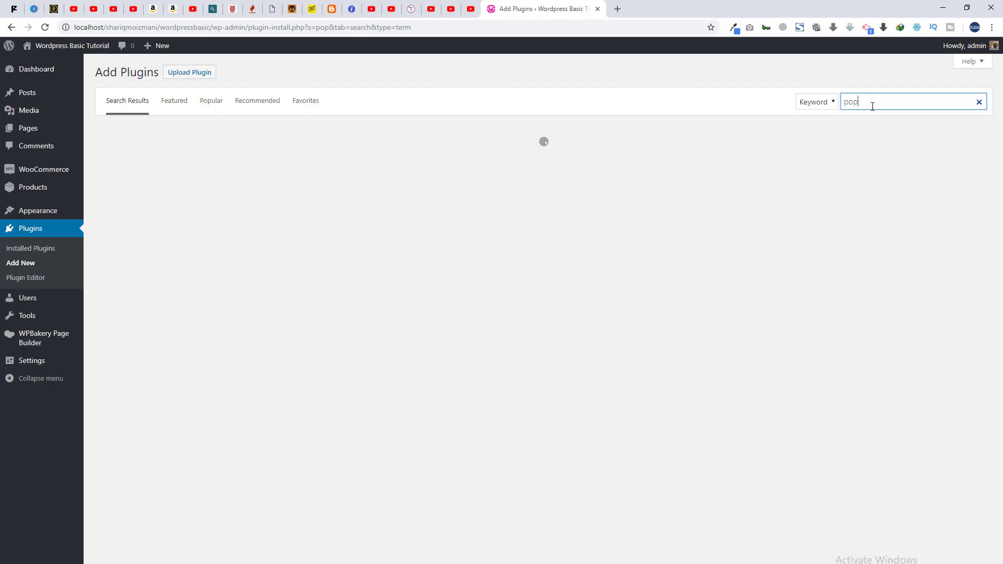
type("upm")
type("up mak")
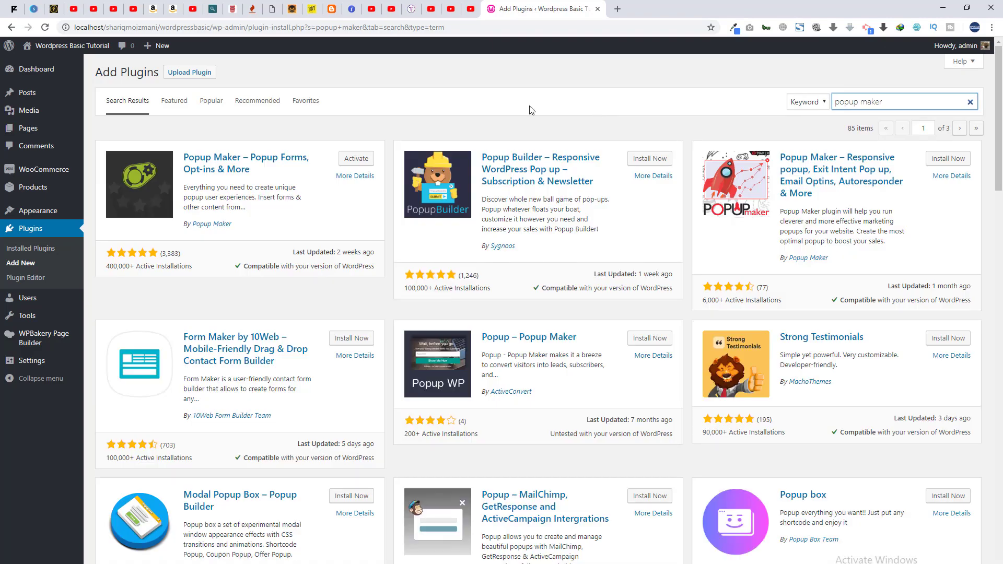
left_click(357, 158)
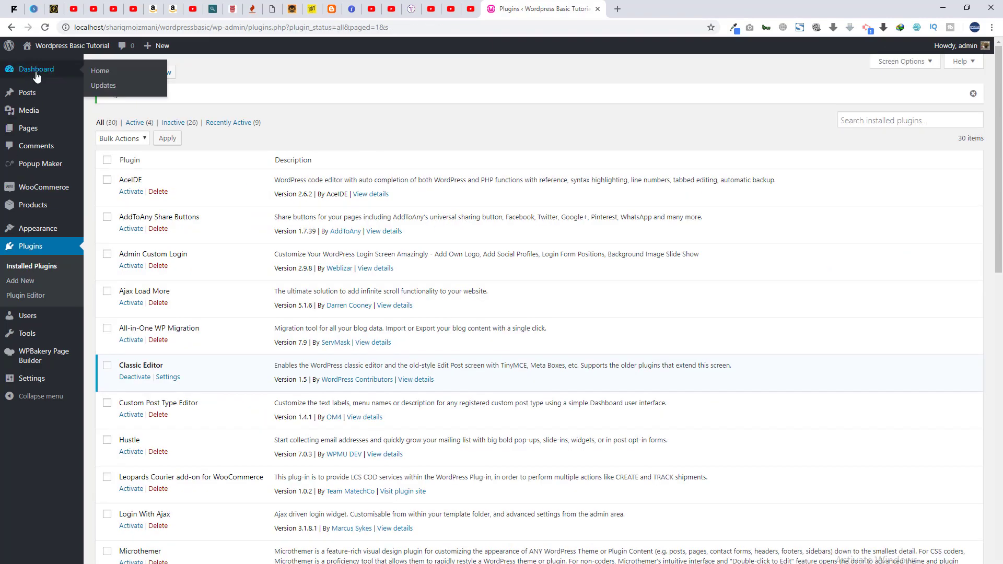
Open the list of all pages in a new browser tab and open the home page for editing
left_click(37, 77)
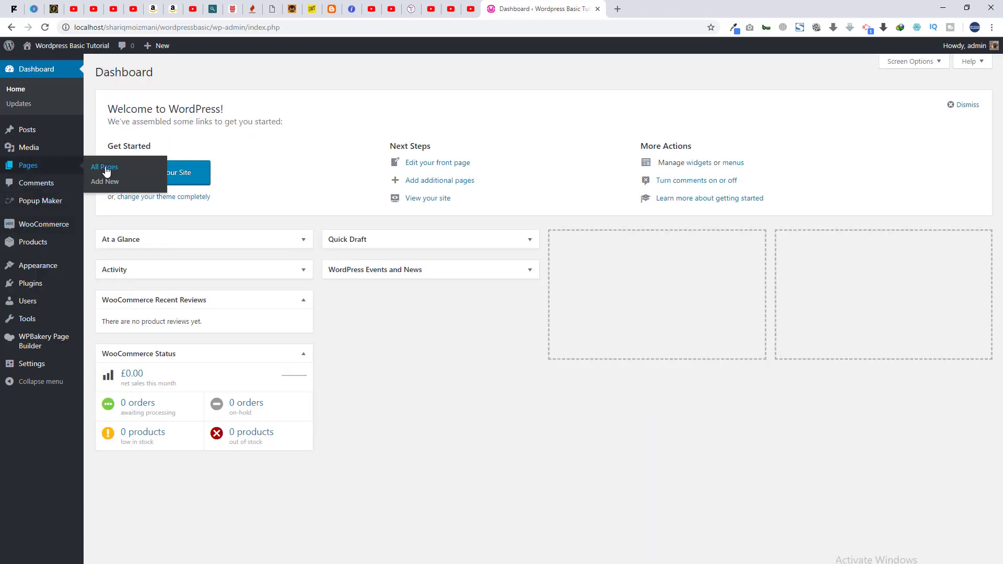
right_click(105, 167)
left_click(128, 173)
left_click(631, 5)
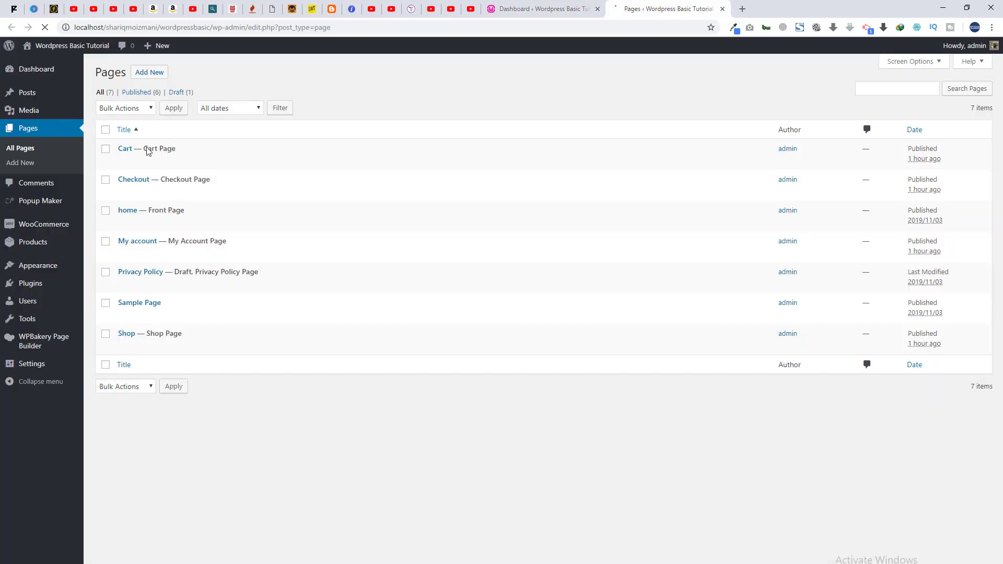
left_click(124, 223)
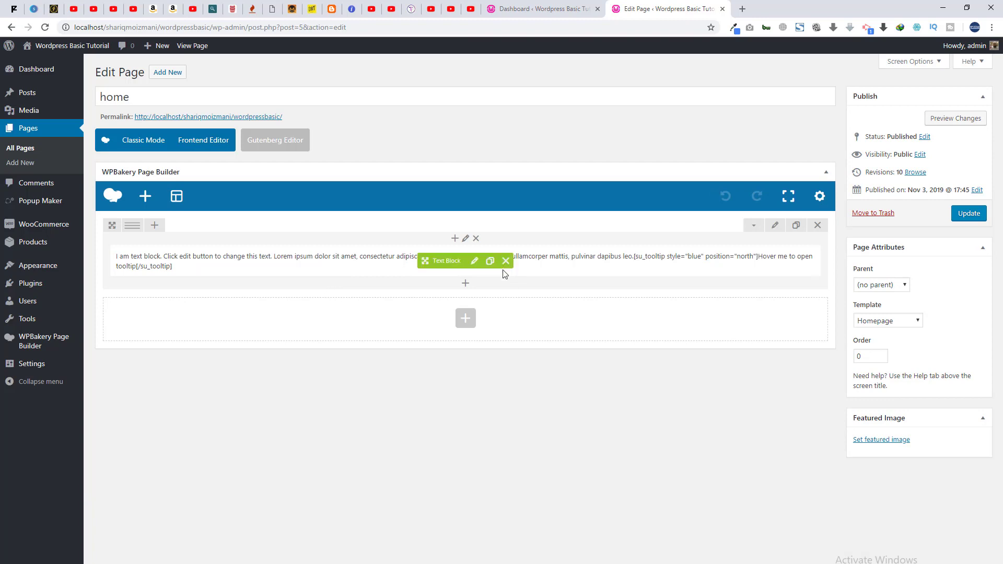
Add a Button element below the text block in the home page's row
left_click(466, 285)
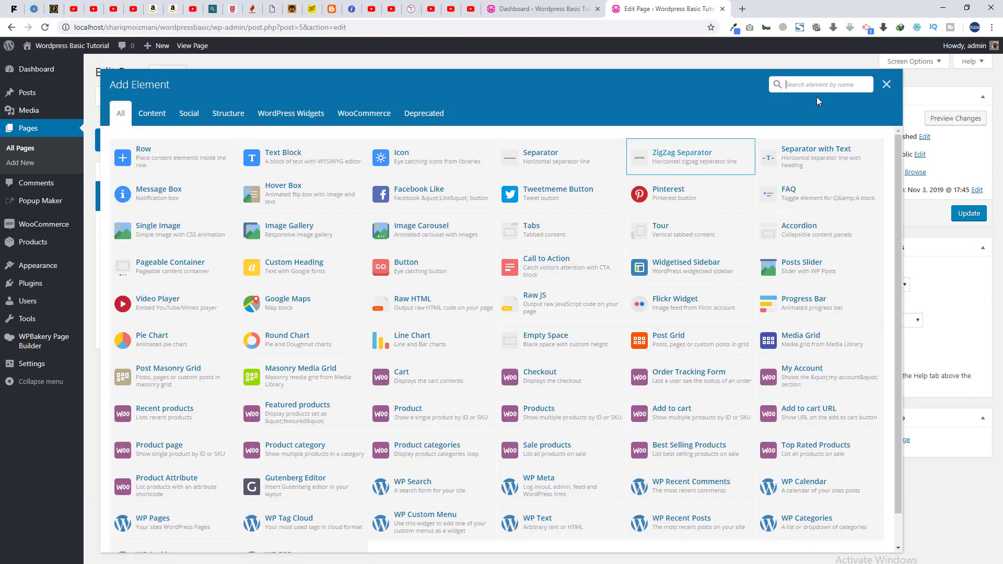
type("bu")
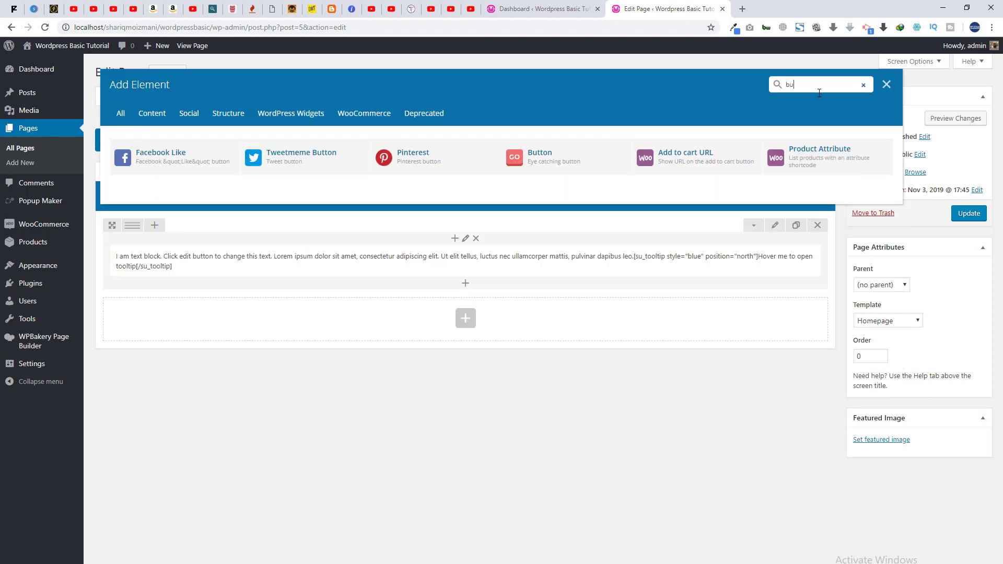
type("tto")
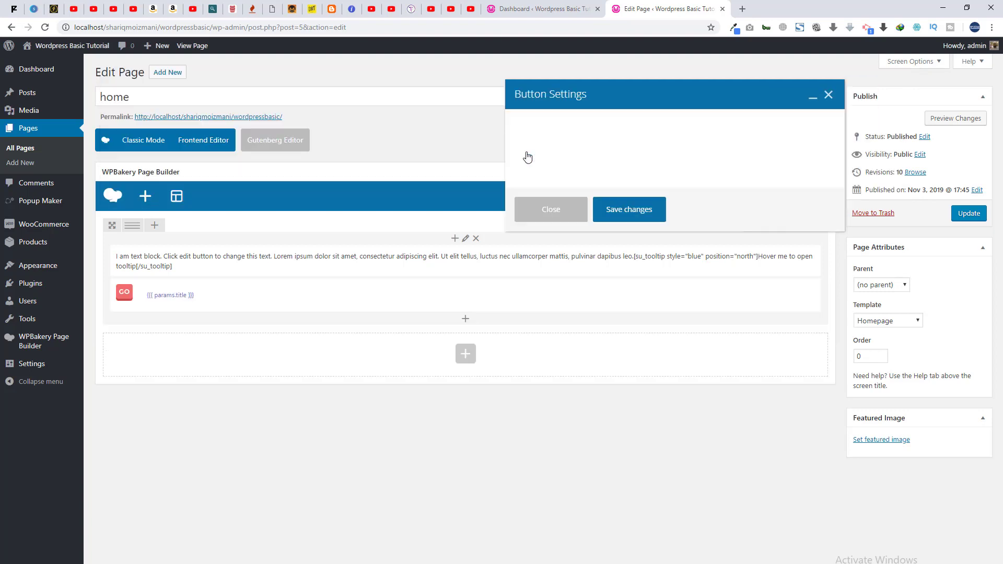
left_click(528, 157)
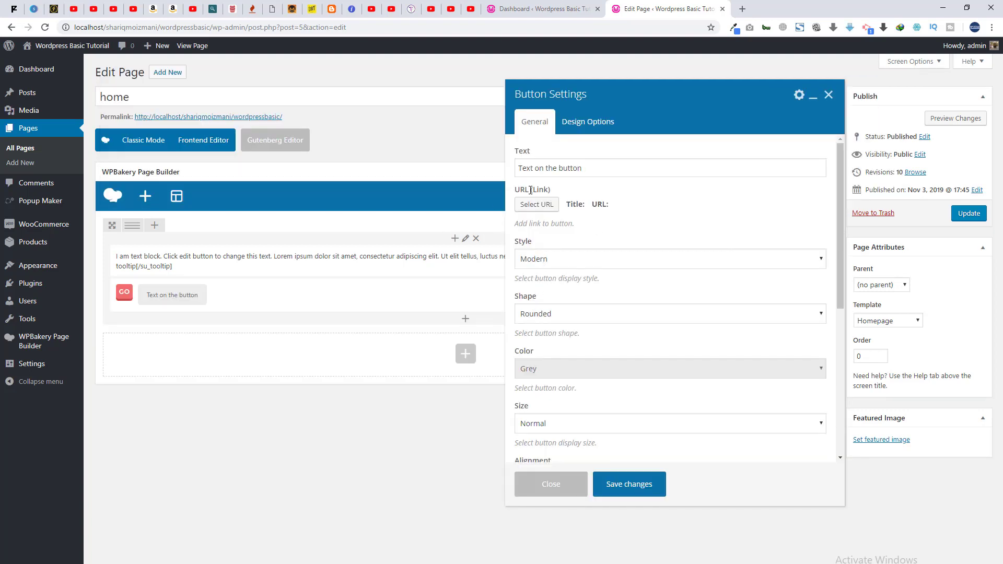
Set the new button's text to "CLICK ME" and save its settings
scroll(543, 319, "down", 6)
scroll(538, 343, "up", 6)
scroll(612, 292, "down", 5)
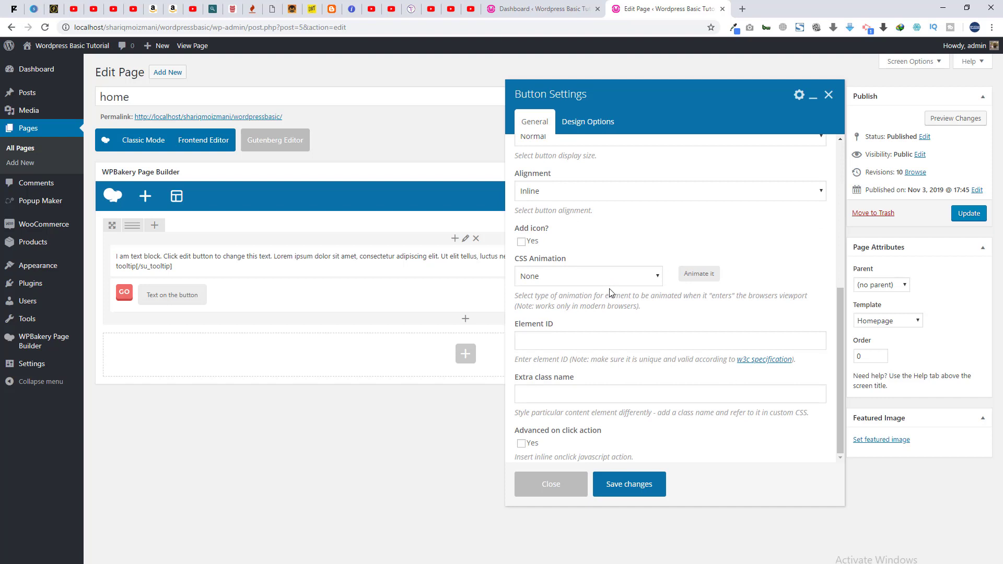
scroll(612, 292, "up", 5)
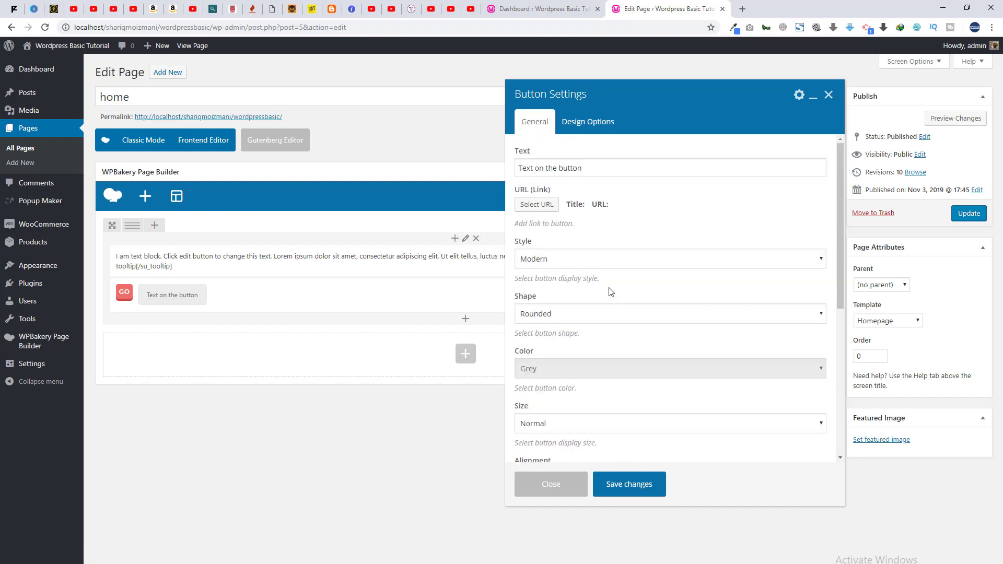
scroll(612, 289, "down", 5)
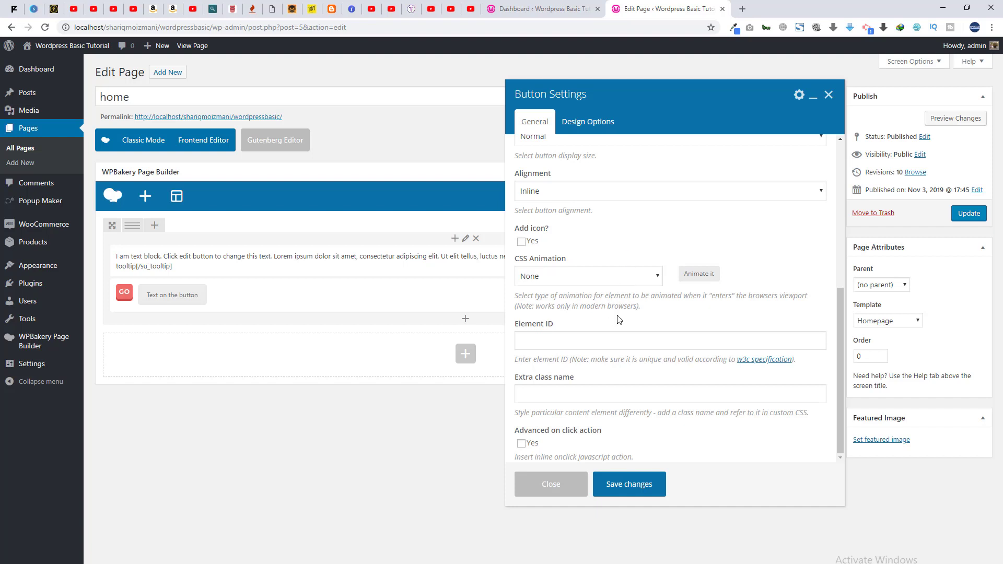
scroll(618, 320, "up", 5)
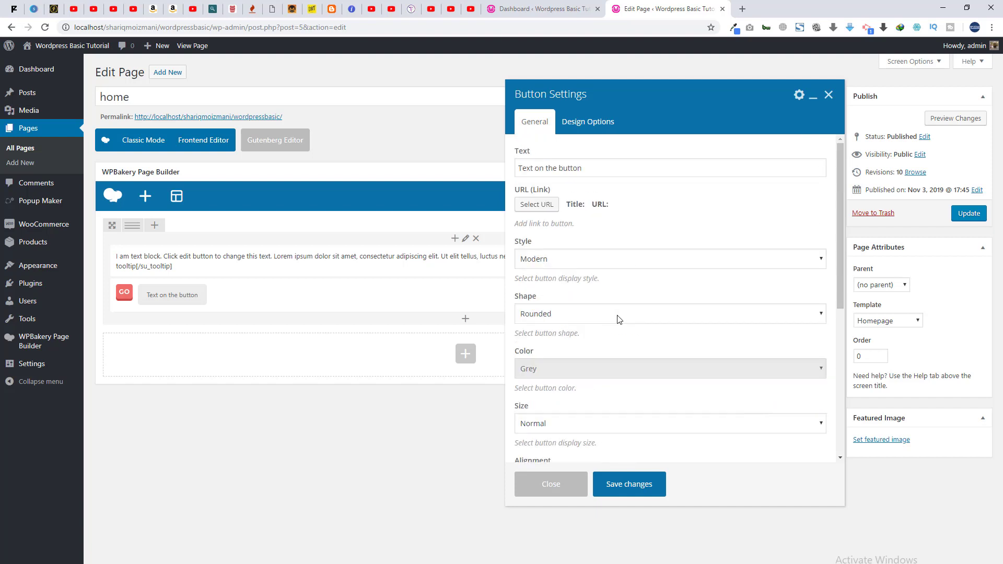
triple_click(571, 165)
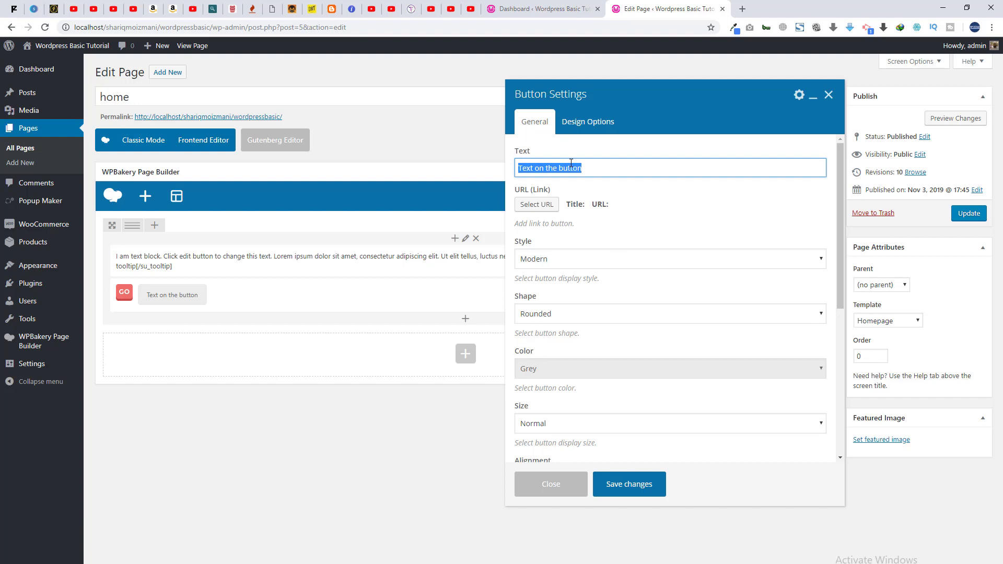
type("CLICK ME")
scroll(624, 322, "down", 5)
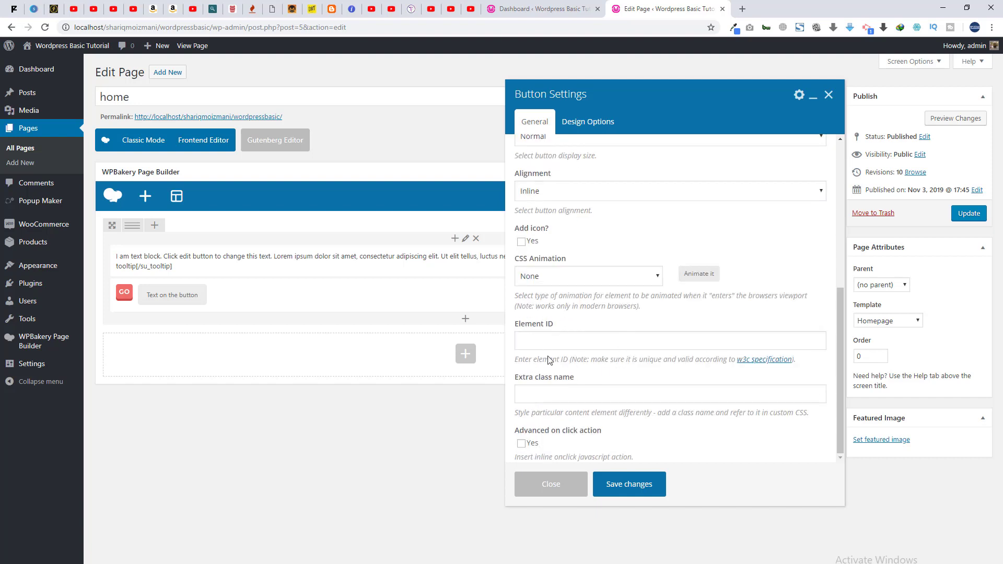
left_click(647, 491)
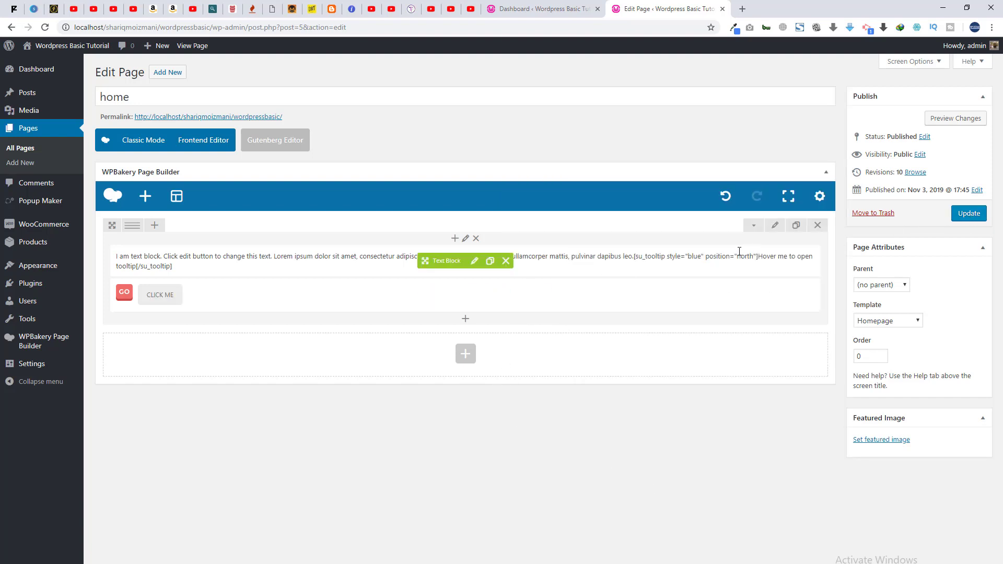
Duplicate the text block and the button, reorder them so text blocks and buttons alternate, and update the page
left_click(490, 260)
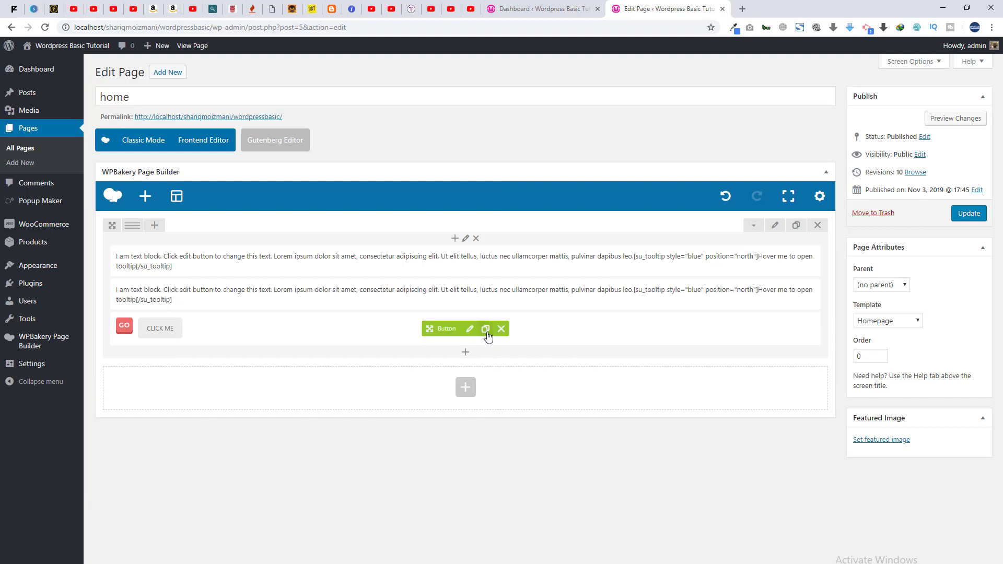
left_click(485, 329)
mouse_move(291, 327)
left_mouse_down()
mouse_move(225, 271)
mouse_move(228, 327)
left_mouse_up()
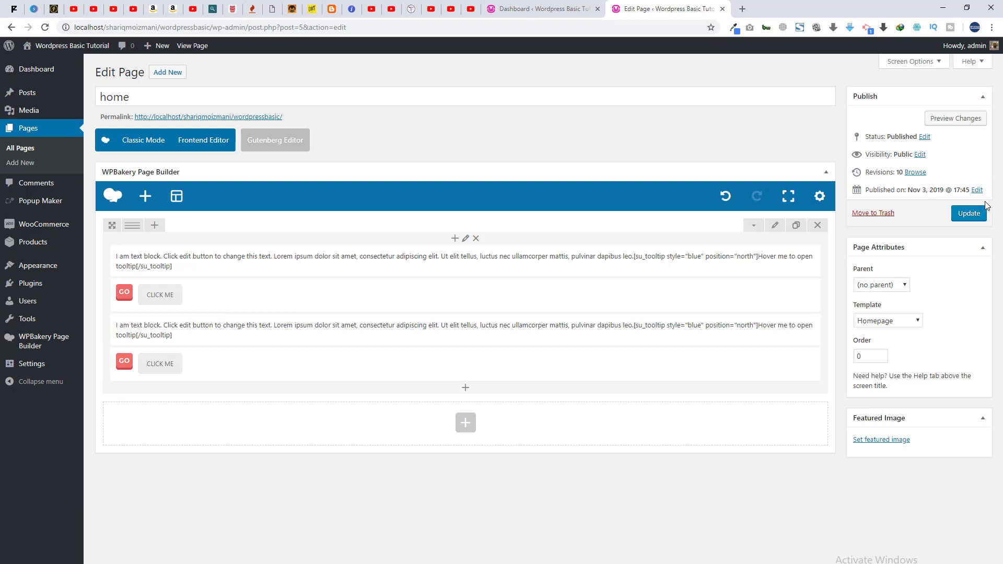
left_click(972, 216)
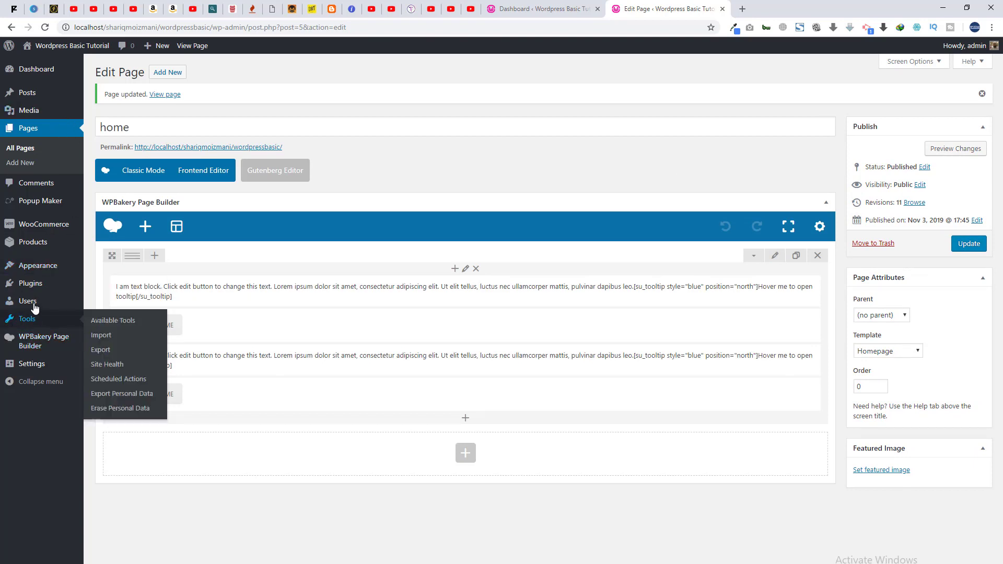
Search for "contact form 7" among new plugins in another browser tab, then install and activate Contact Form 7
mouse_move(29, 284)
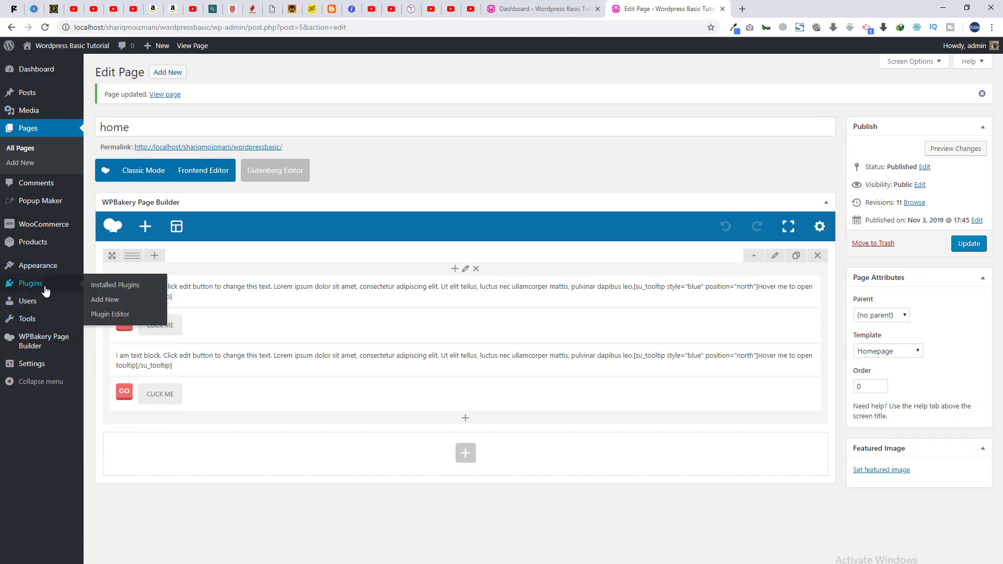
middle_click(112, 300)
left_click(789, 6)
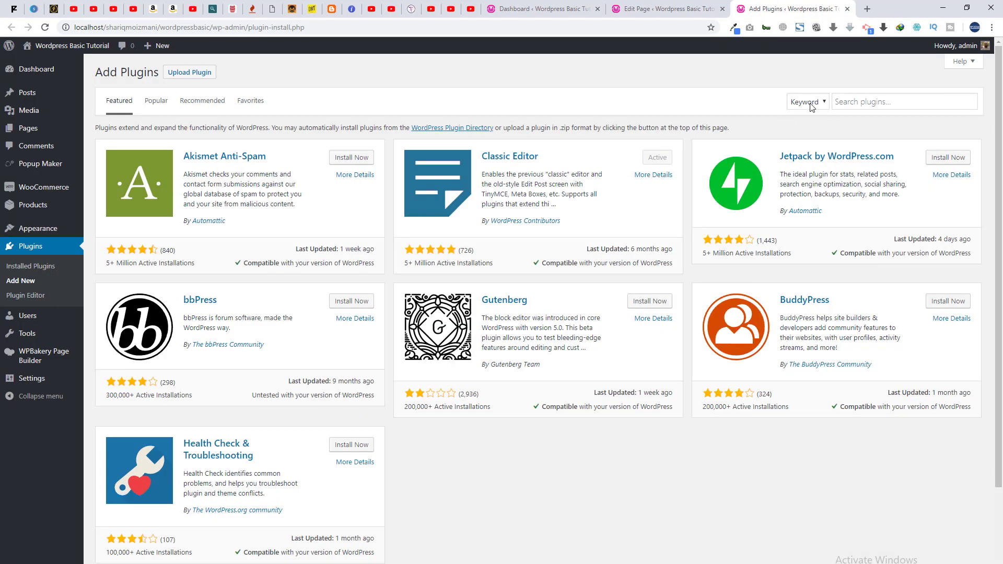
left_click(856, 108)
type("con")
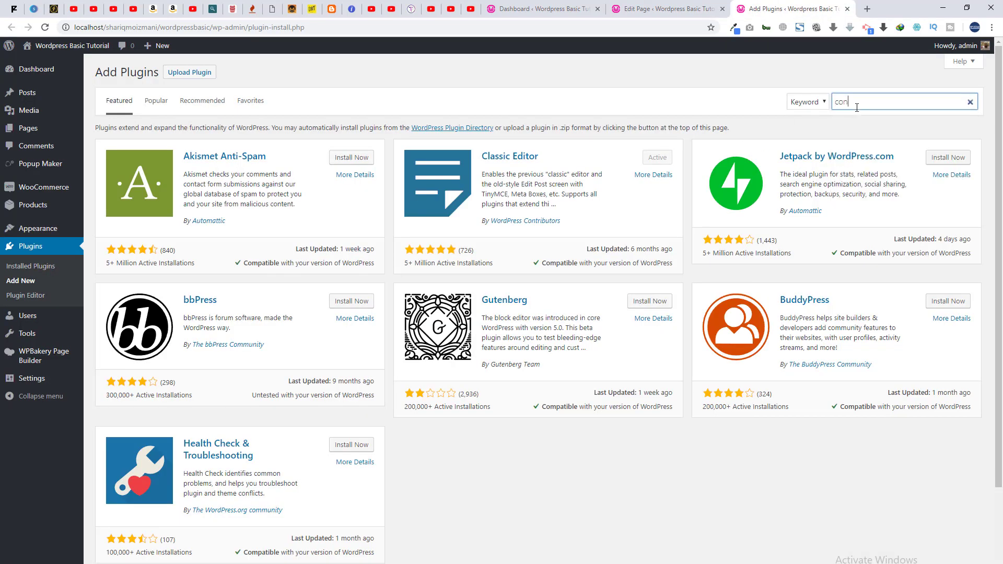
type("tact form 7")
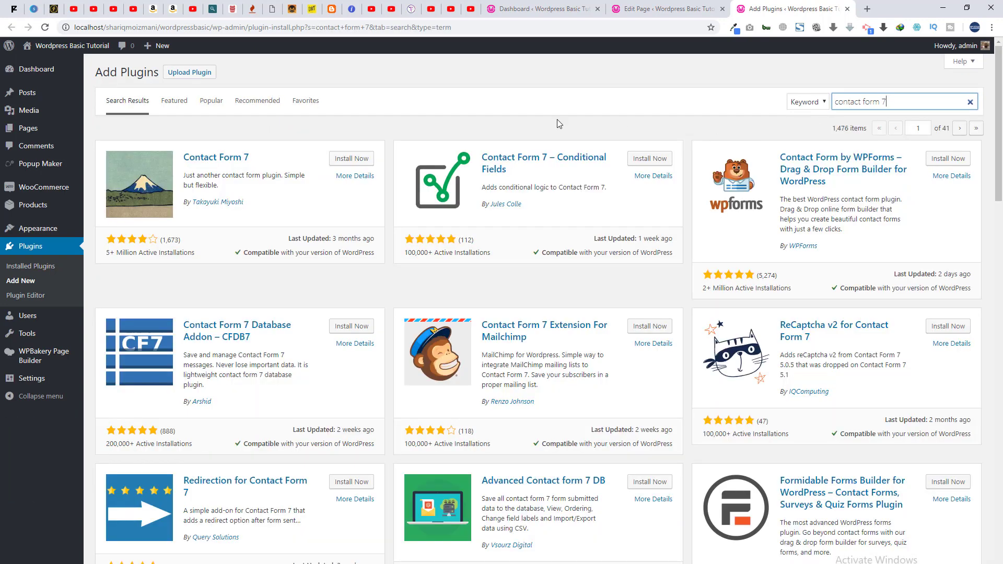
left_click(352, 159)
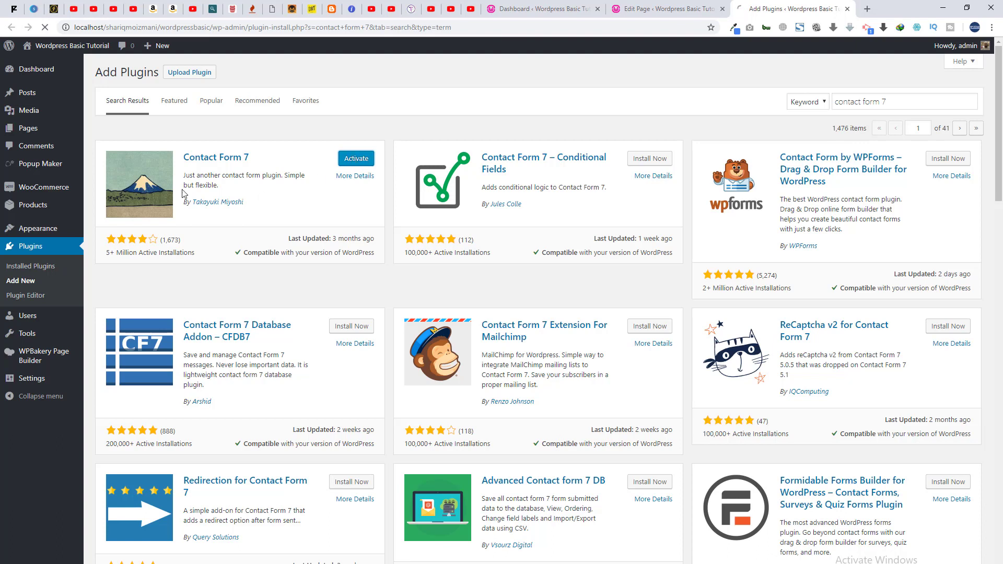
Go to the list of contact forms, select the shortcode of Contact form 1 and open that form for editing
mouse_move(36, 72)
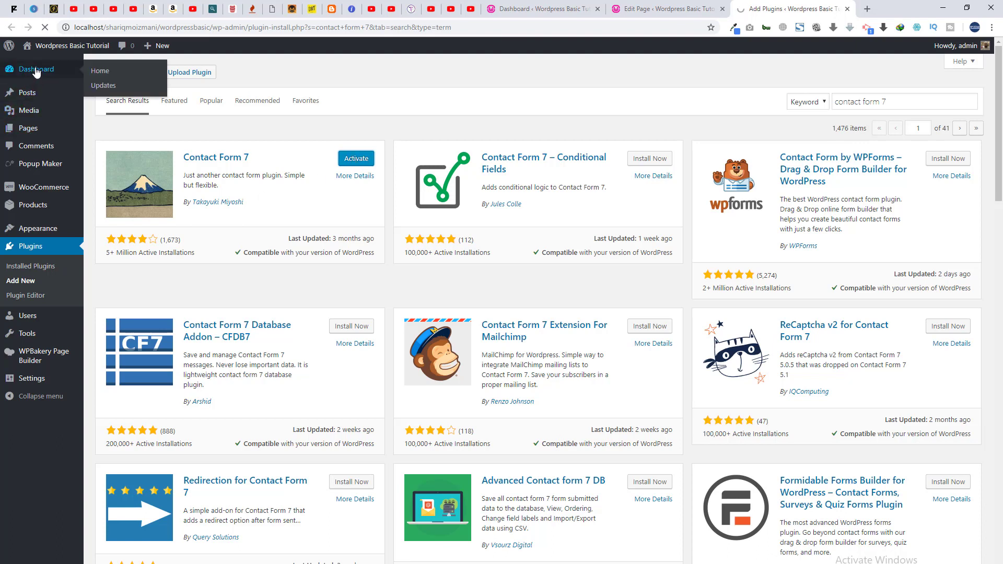
mouse_move(36, 165)
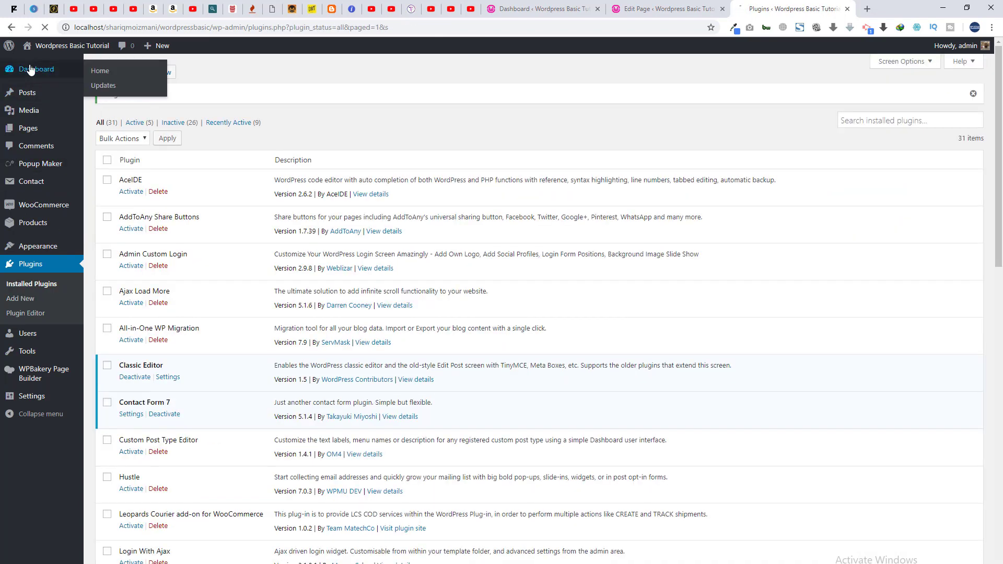
left_click(30, 70)
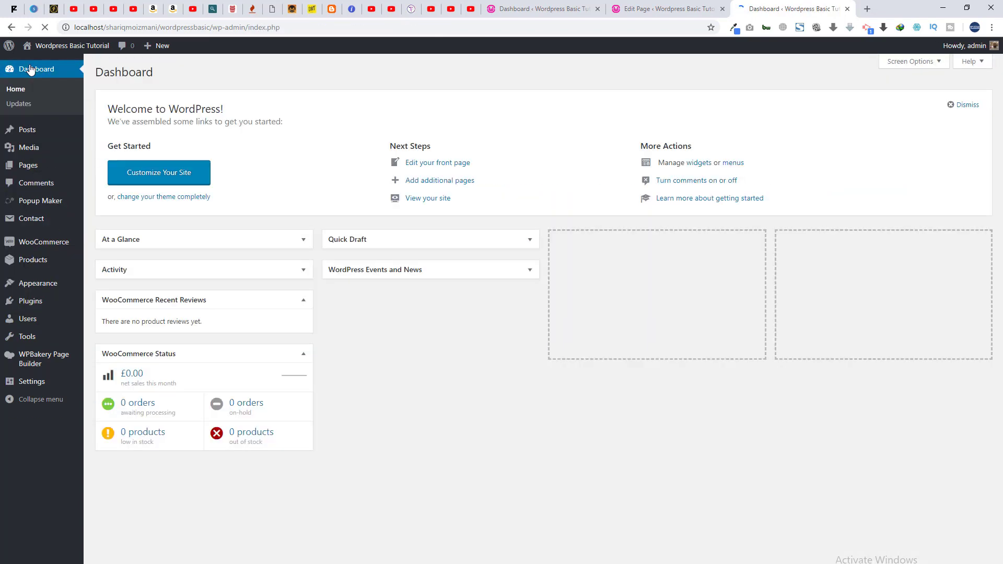
mouse_move(37, 230)
mouse_move(65, 219)
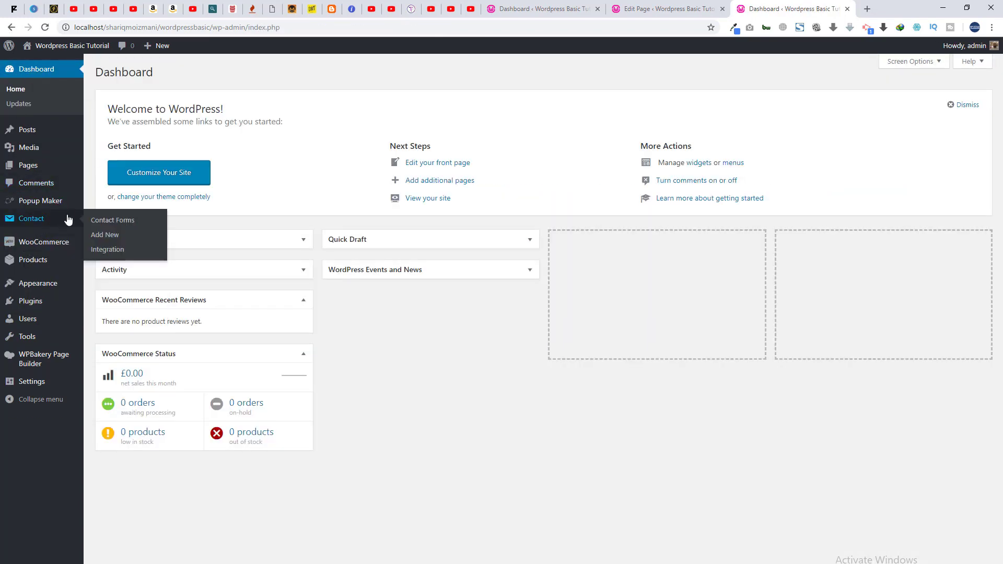
left_click(112, 219)
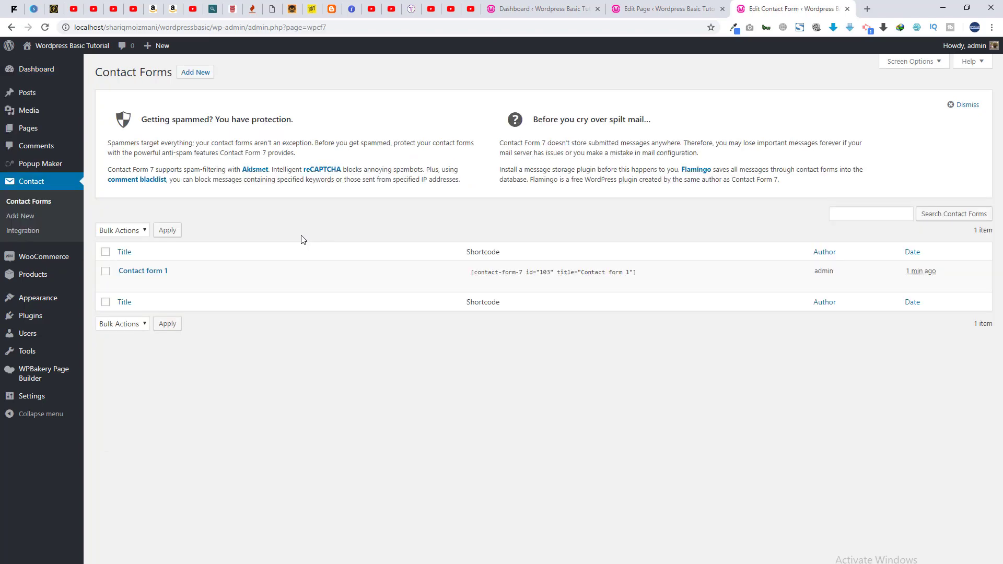
left_click(507, 271)
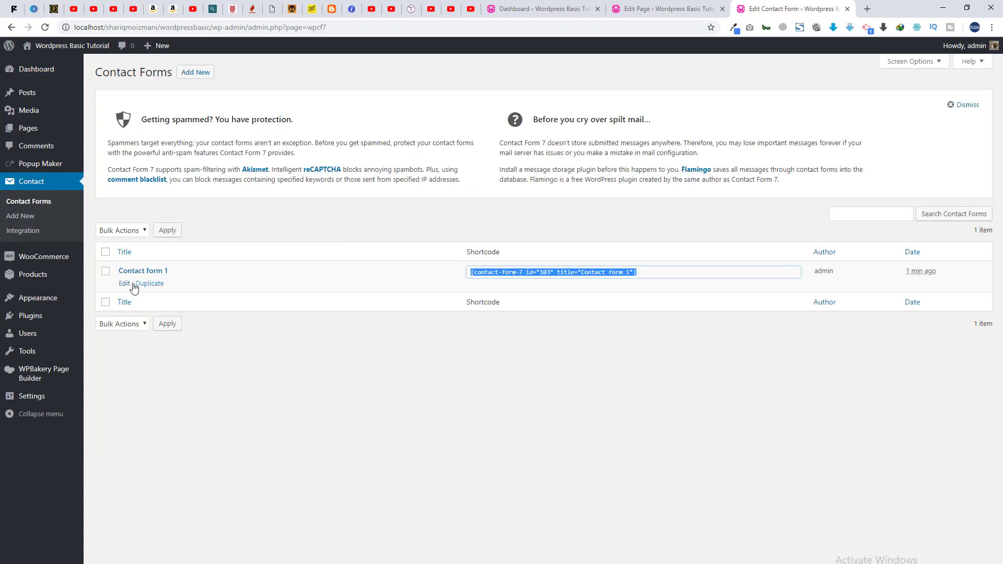
left_click(124, 284)
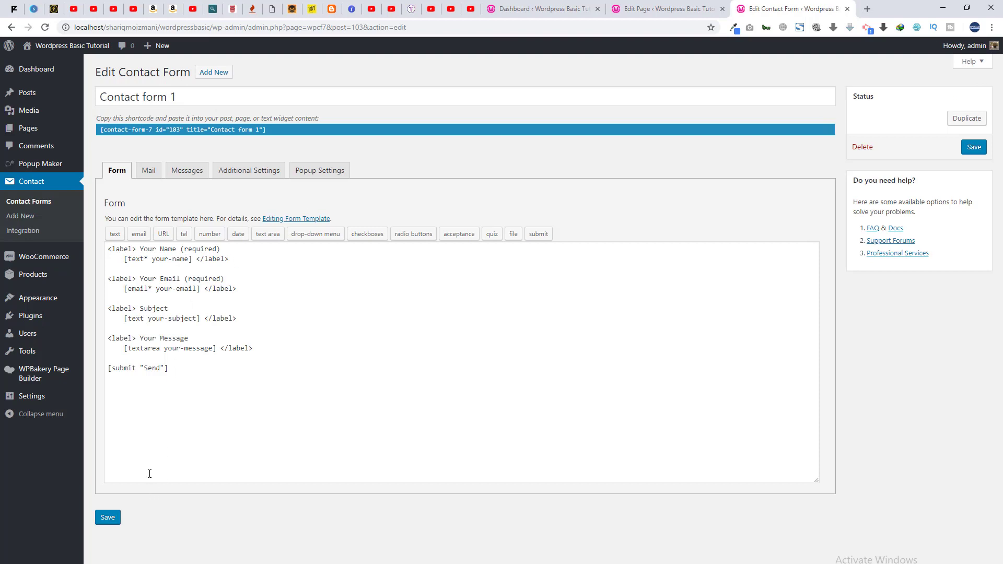
Save the contact form under the name "myform" and copy its updated shortcode
left_click(110, 520)
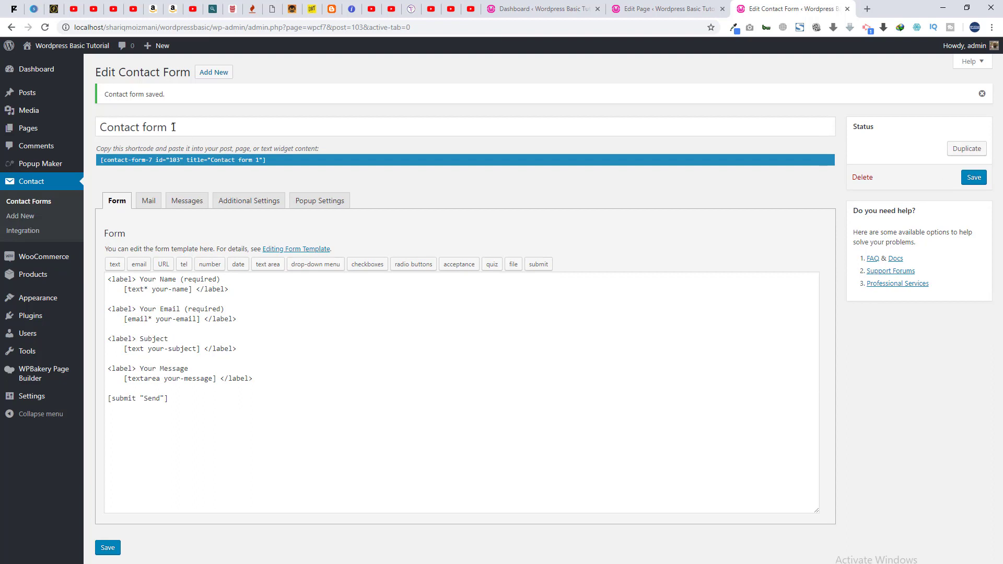
triple_click(174, 127)
type("myform")
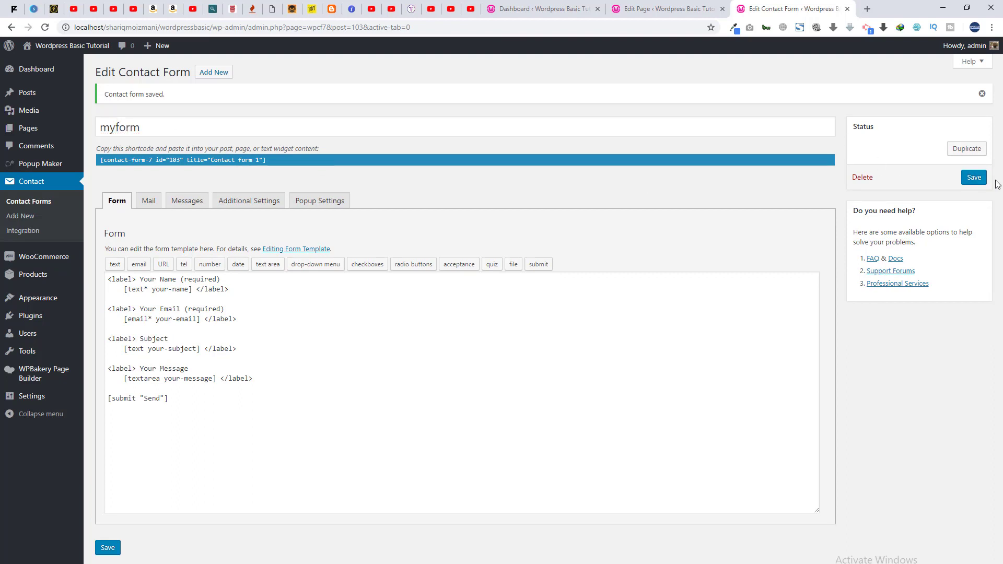
left_click(973, 177)
left_click_drag(186, 159, 100, 156)
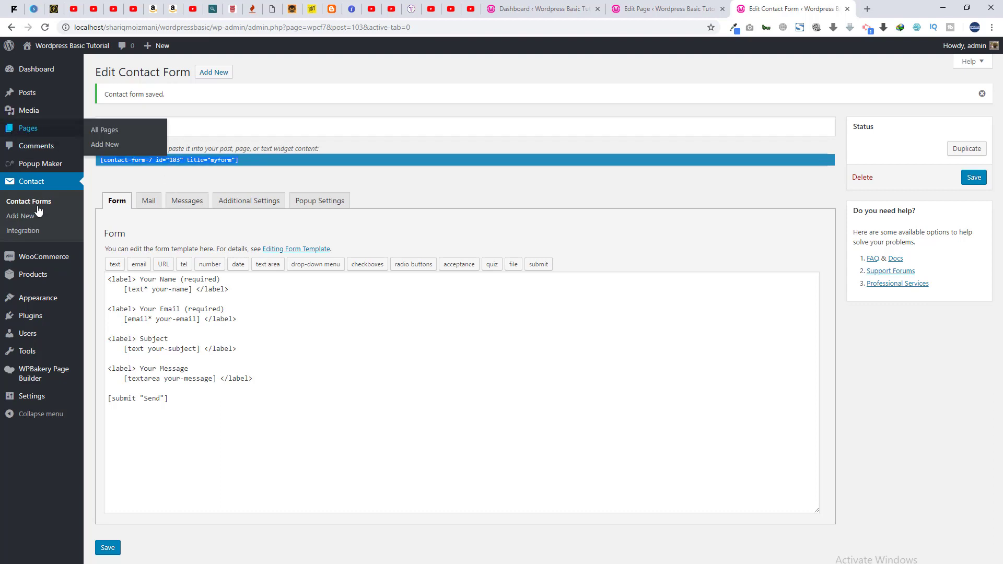
Save the form again, leave its editor and start a new popup in Popup Maker
mouse_move(42, 170)
left_click(107, 180)
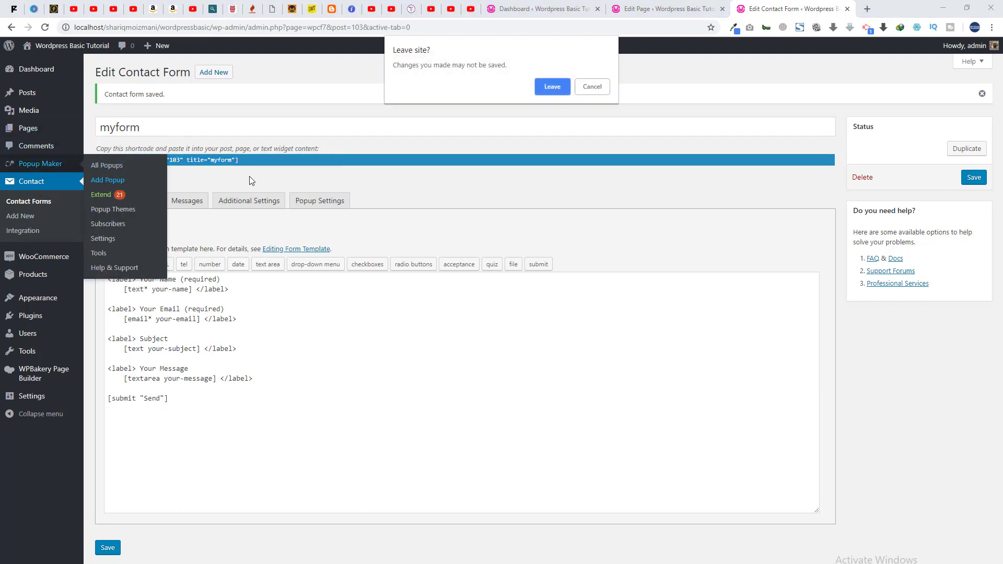
left_click(601, 87)
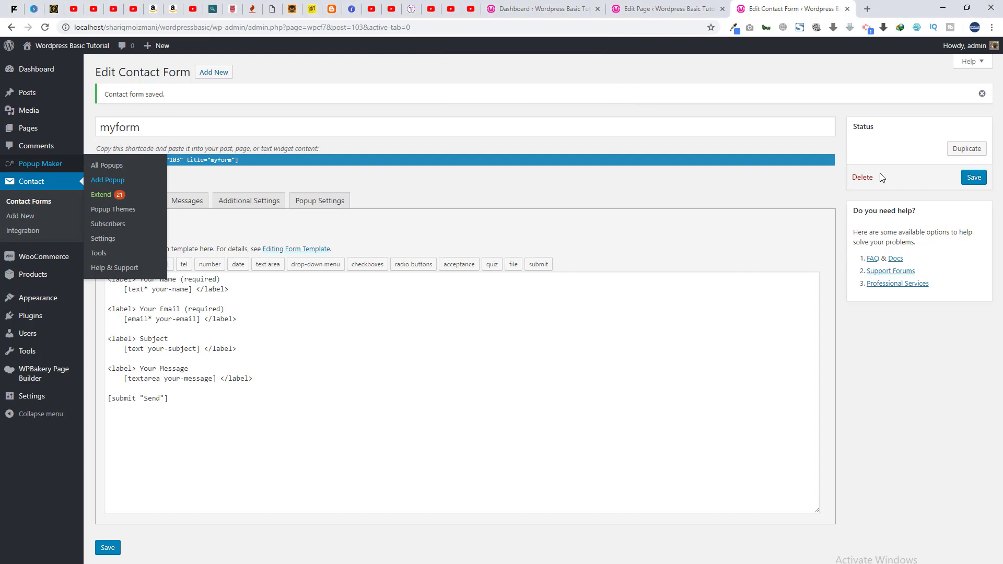
left_click(973, 177)
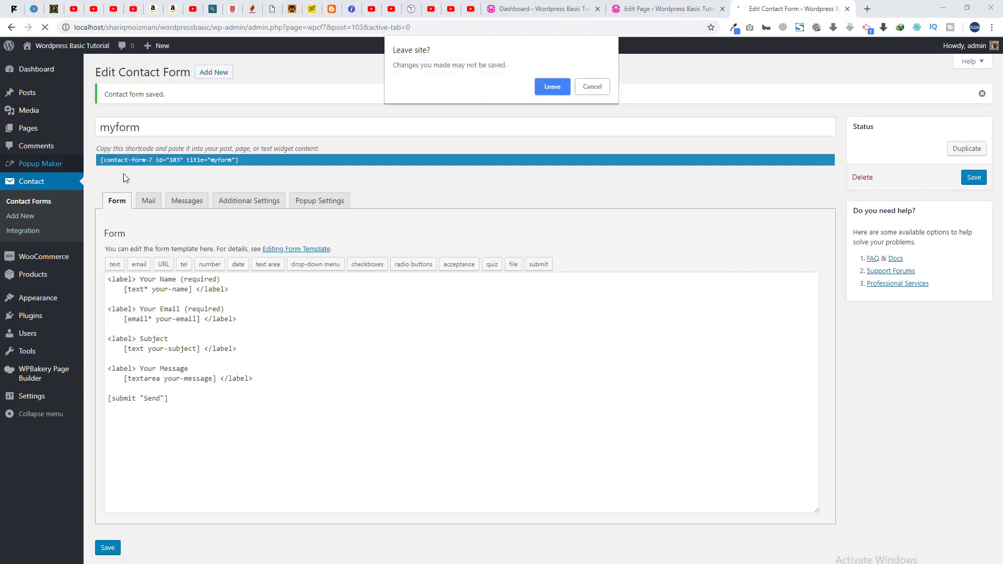
left_click(545, 87)
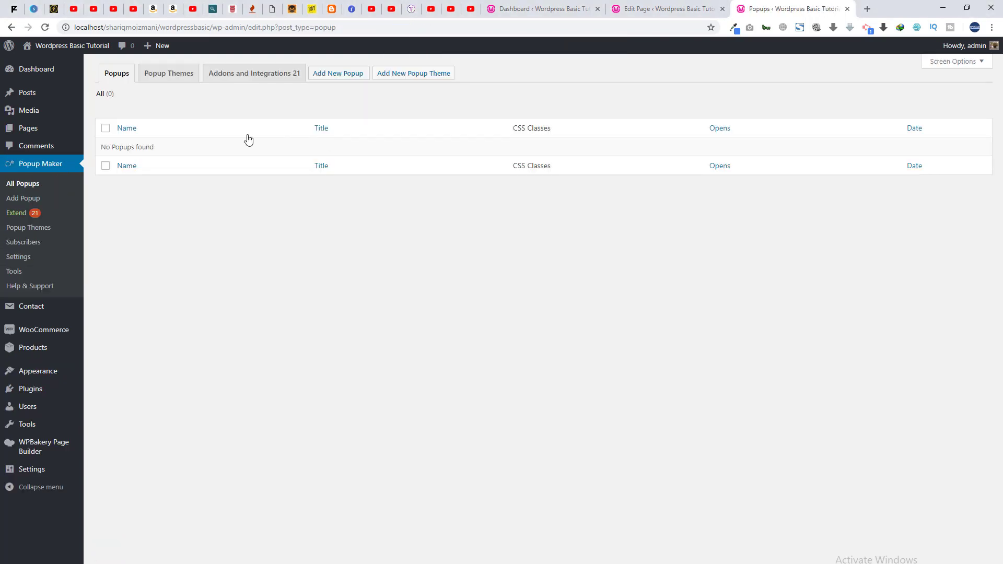
left_click(333, 74)
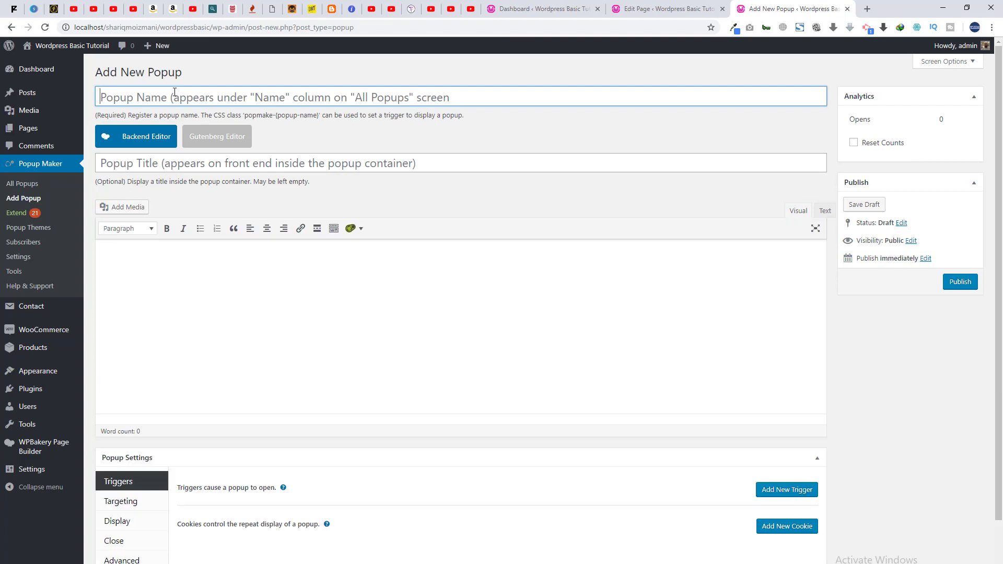
Enter "CONTACT FORM" as the name of the new popup
type("button op")
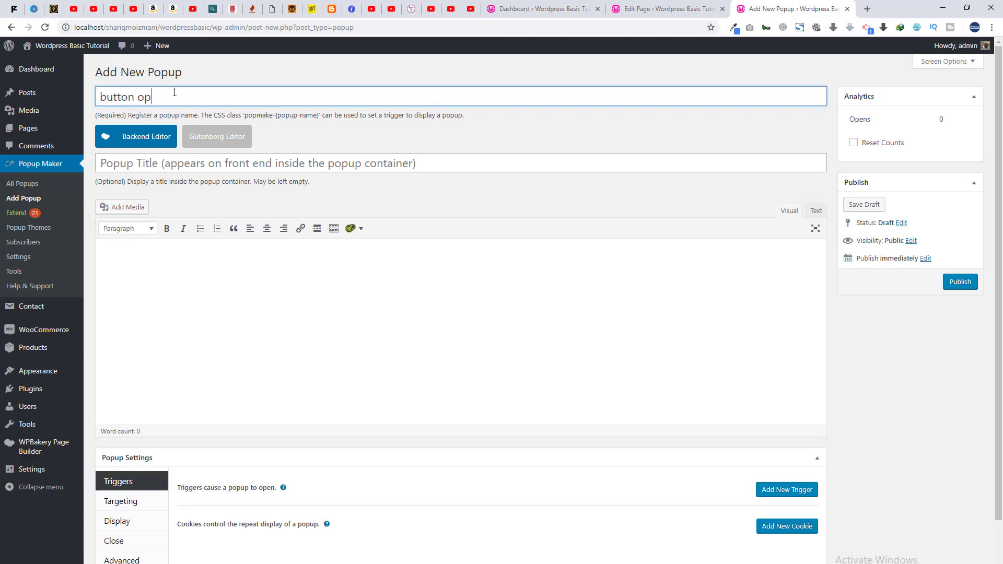
type("pu")
key("Tab")
type("C")
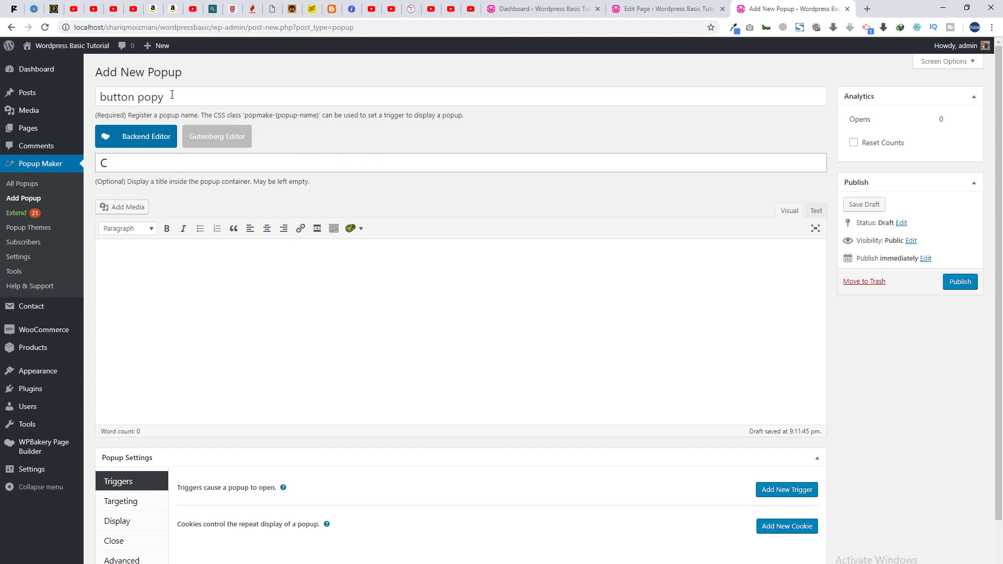
double_click(148, 106)
key("BackSpace")
key("ctrl+a")
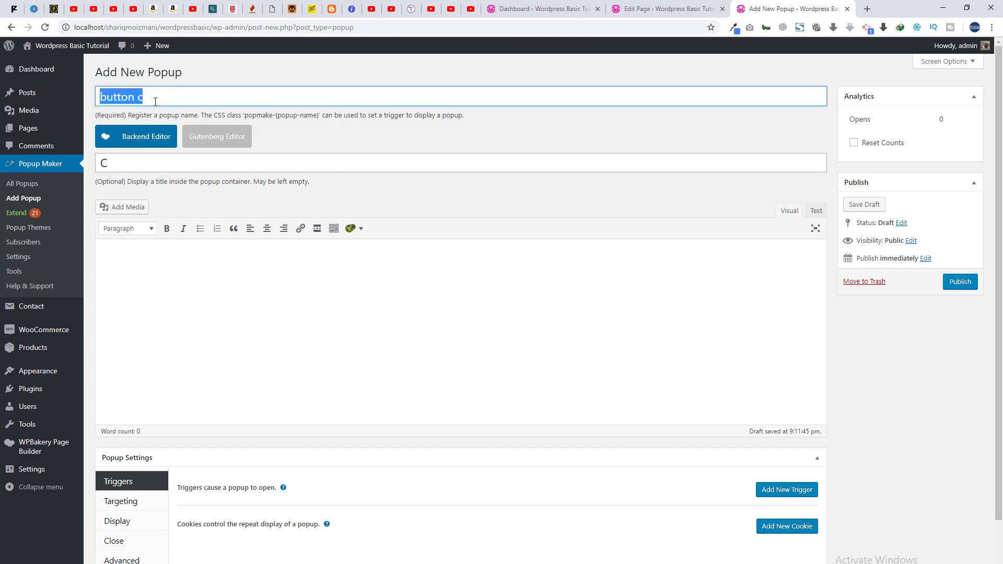
type("cONT")
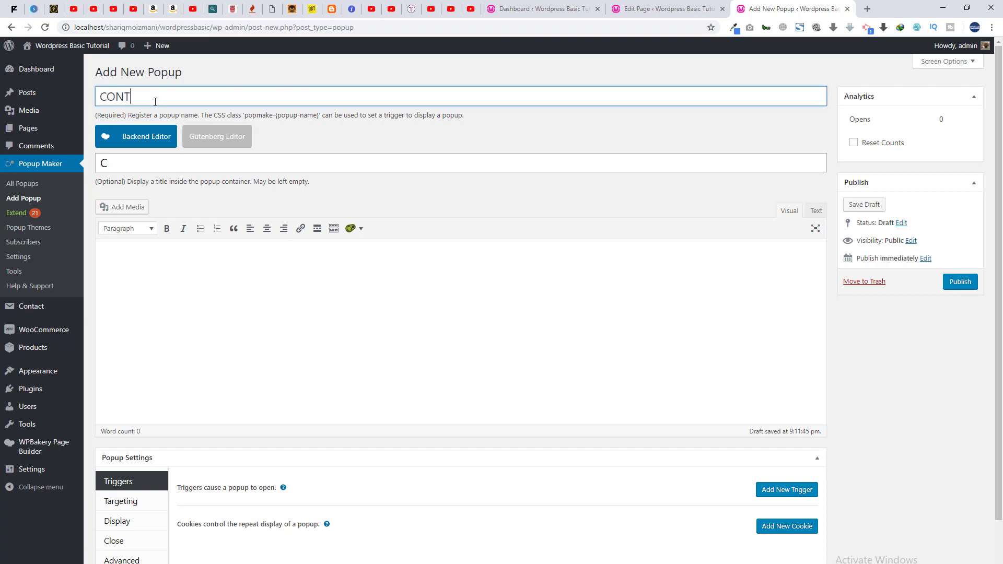
type("ACT FORM")
Complete the popup title so it reads "CONTACT FORM FOR WEBSITE"
left_click(112, 164)
type("ONTACT FO")
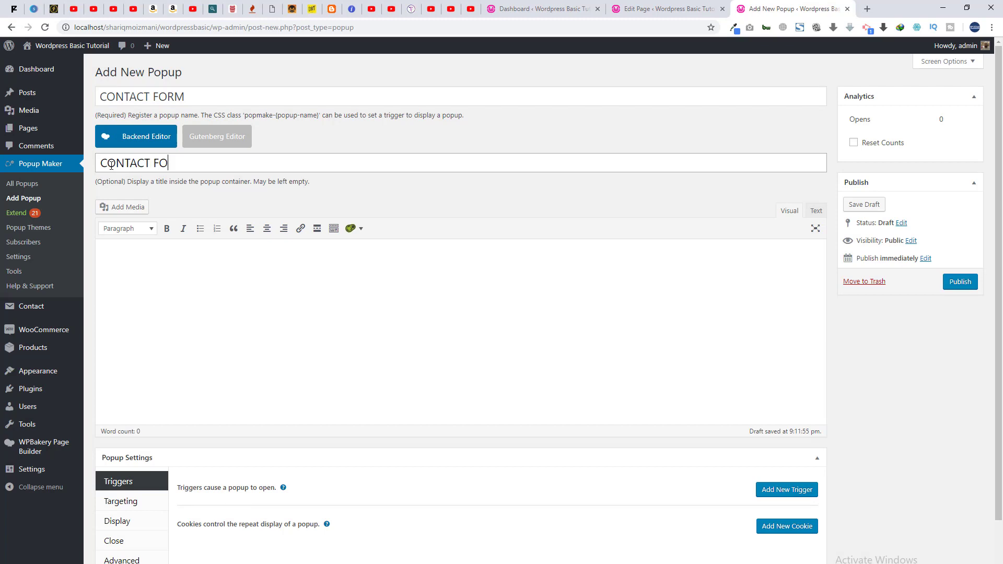
type("RM")
key("BackSpace")
type("RM W")
key("BackSpace")
type("FOR WEBSITE")
key("BackSpace")
key("BackSpace")
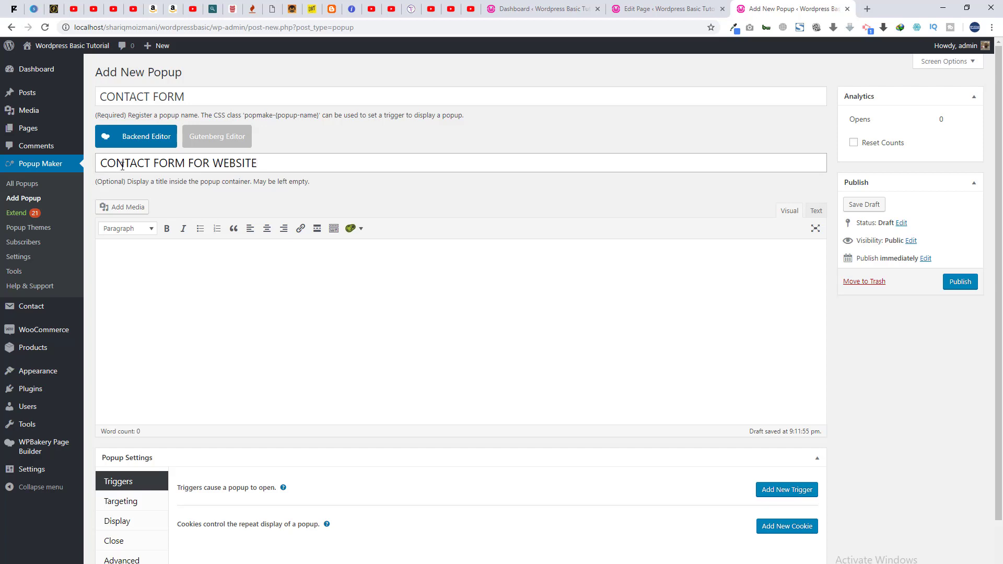
Insert the shortcode [contact-form-7 id="103" title="myform"] as the popup's content, using the classic editor's text mode
left_click(149, 137)
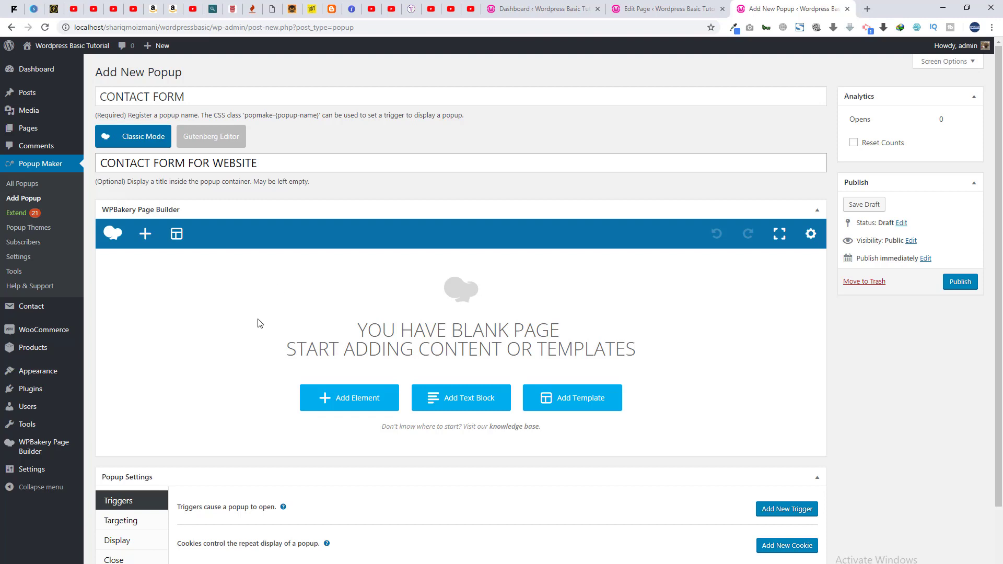
left_click(141, 136)
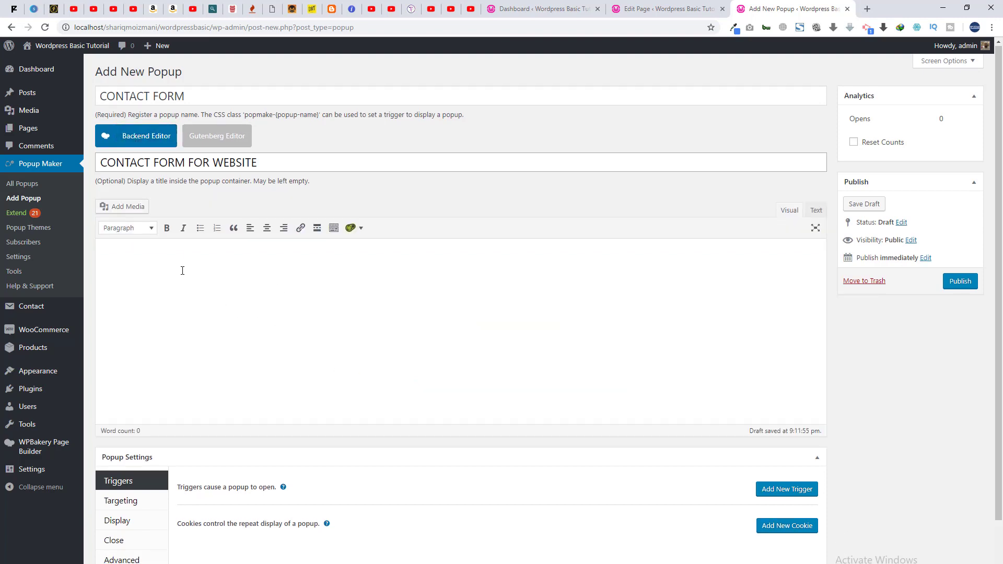
left_click(811, 210)
left_click(429, 283)
type("[contact-form-7 id=\"103\" title=\"myform\"]")
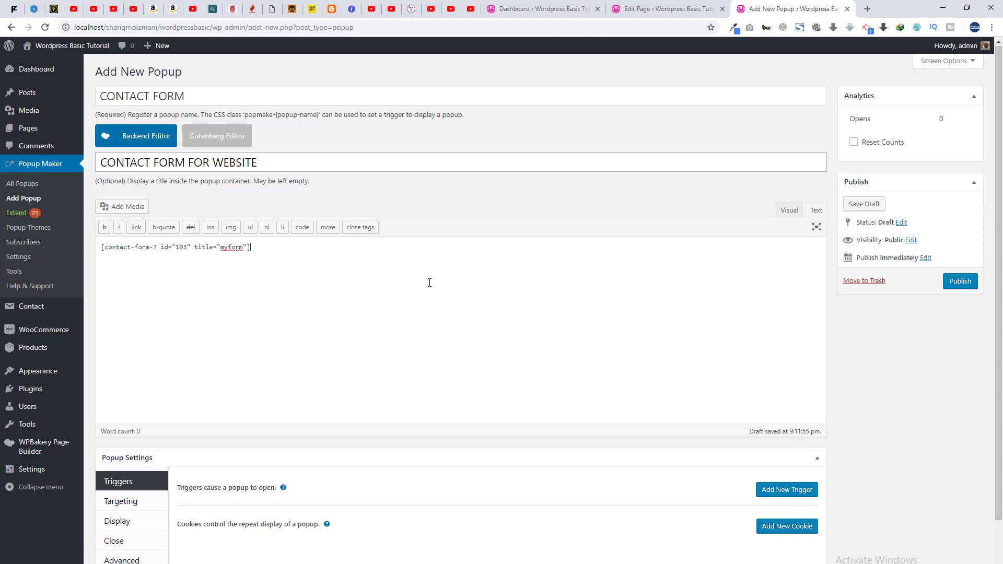
Examine the trigger types and the cookie creation events offered in the popup settings, without adding any
scroll(225, 412, "down", 1)
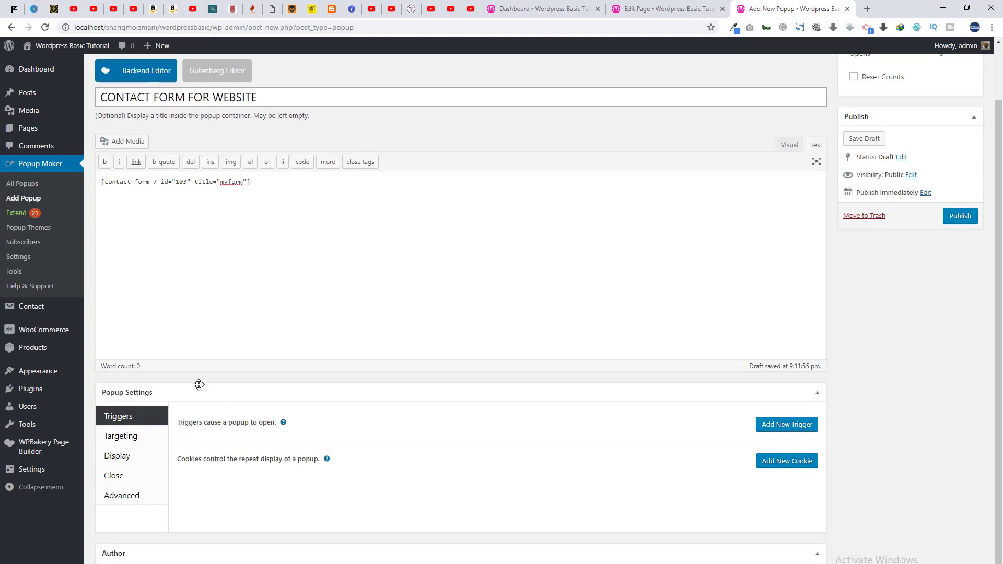
scroll(491, 436, "down", 1)
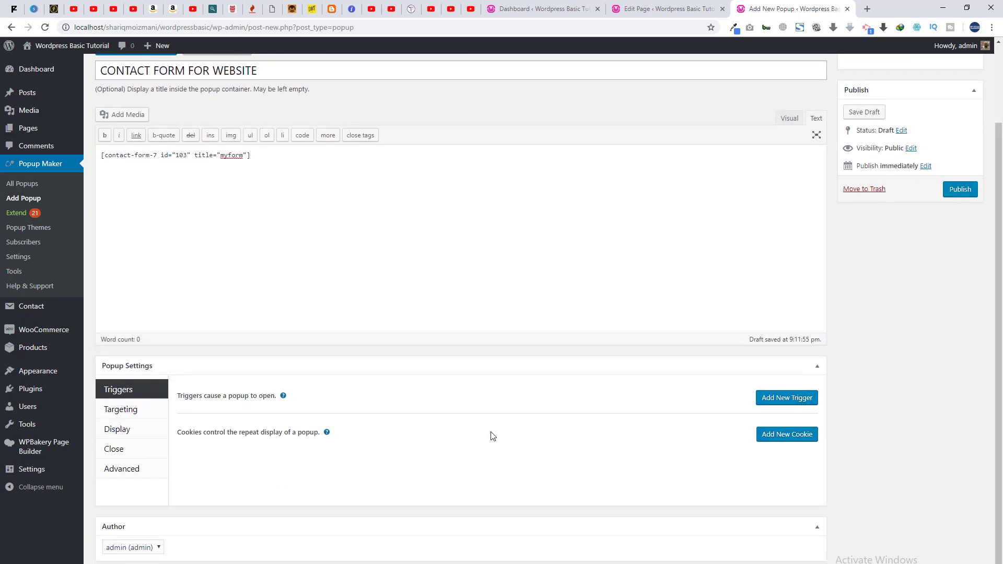
left_click(783, 399)
left_click(445, 133)
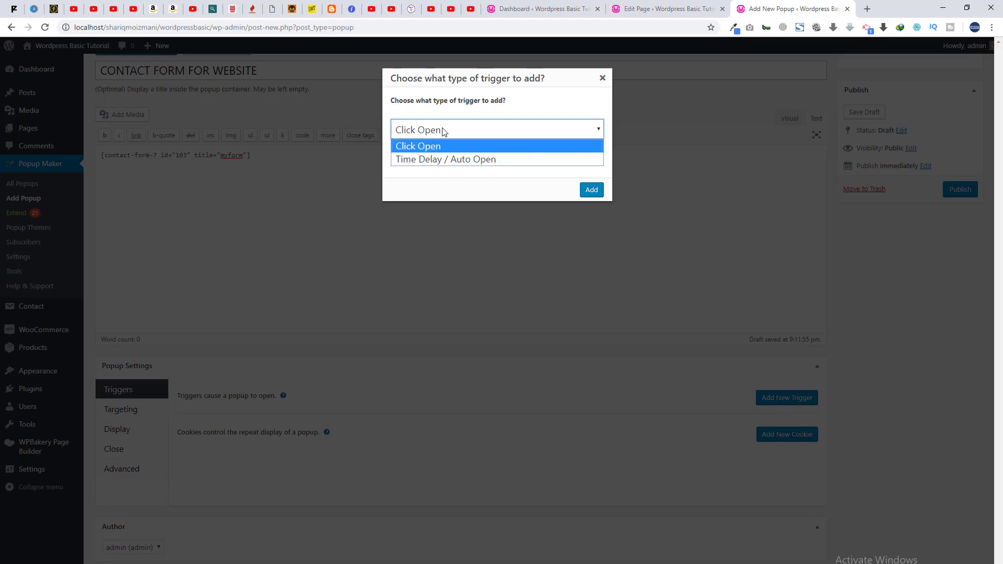
left_click(443, 130)
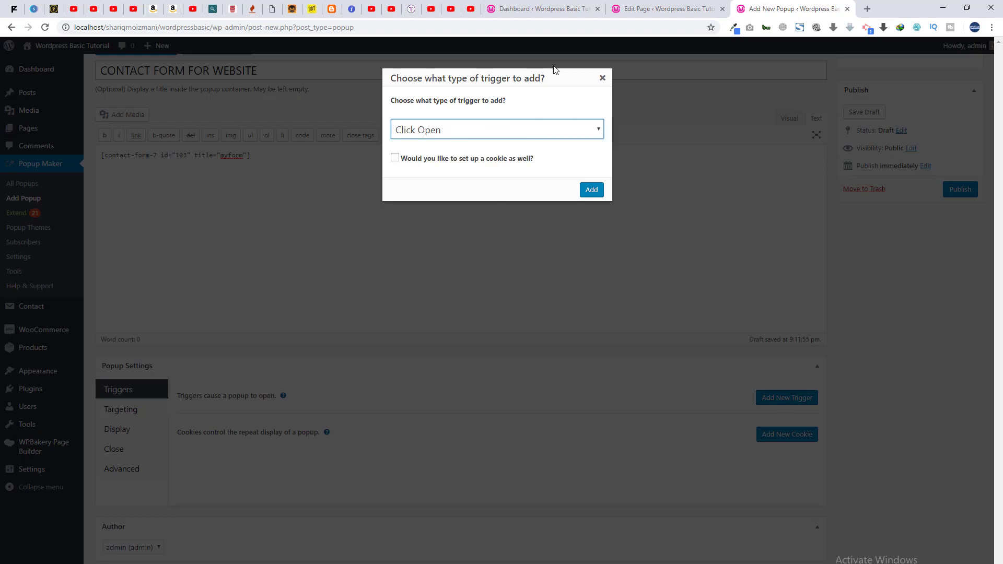
left_click(601, 78)
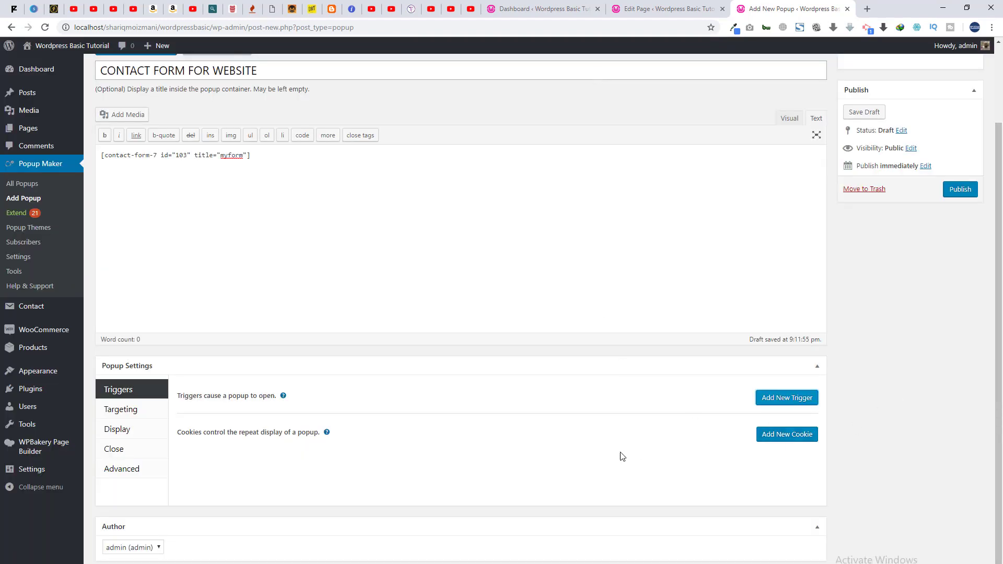
left_click(783, 398)
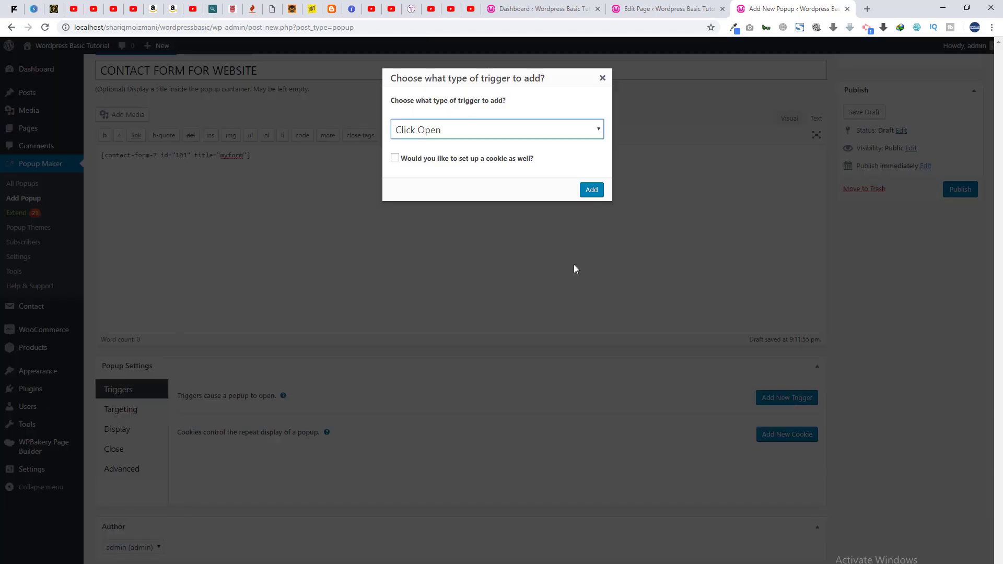
left_click(459, 130)
left_click(602, 78)
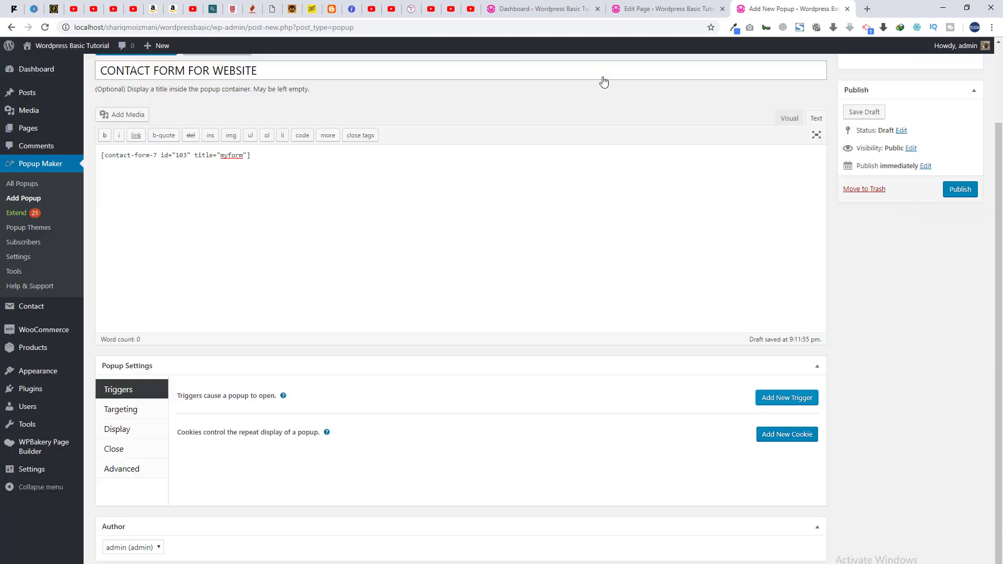
left_click(768, 438)
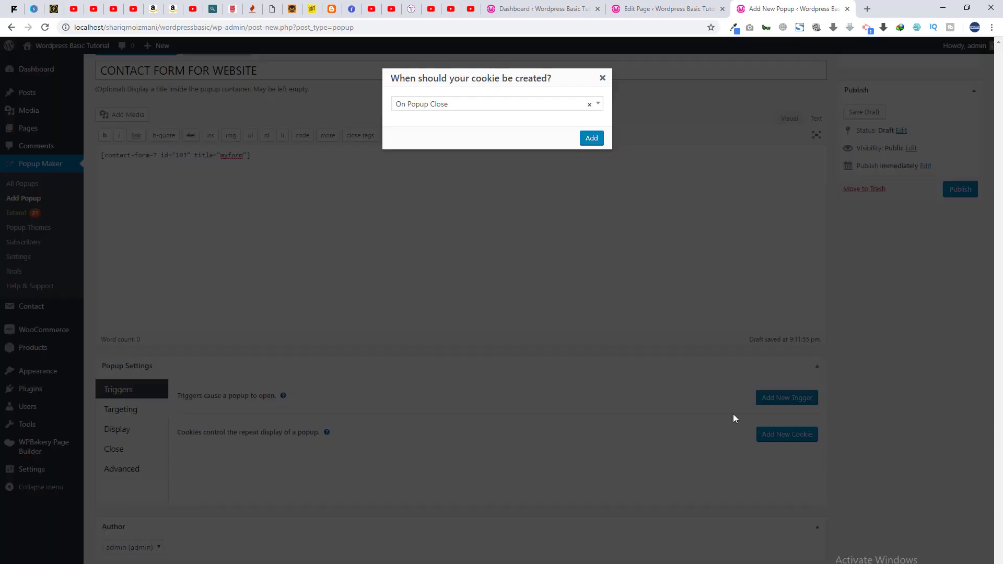
left_click(557, 107)
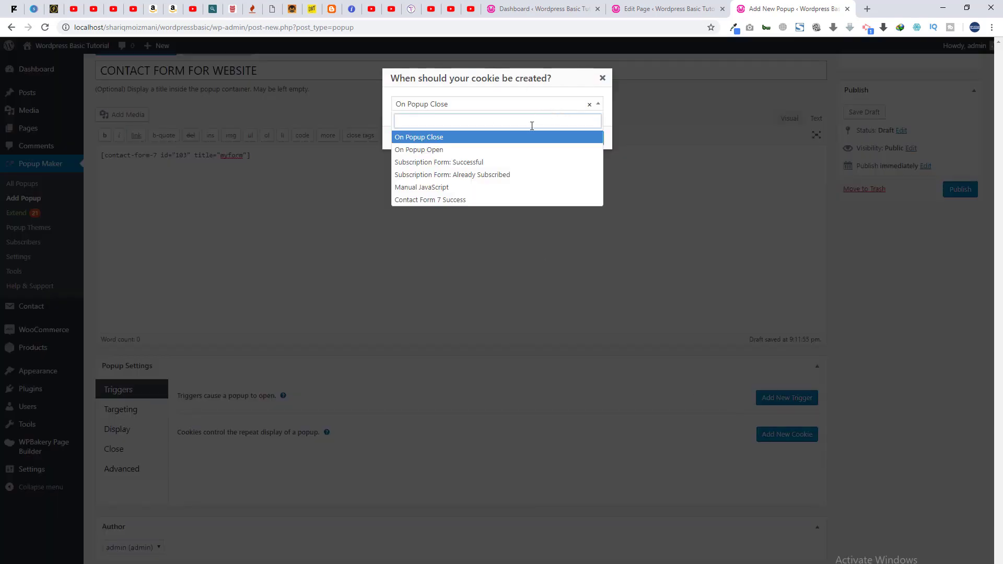
left_click(603, 79)
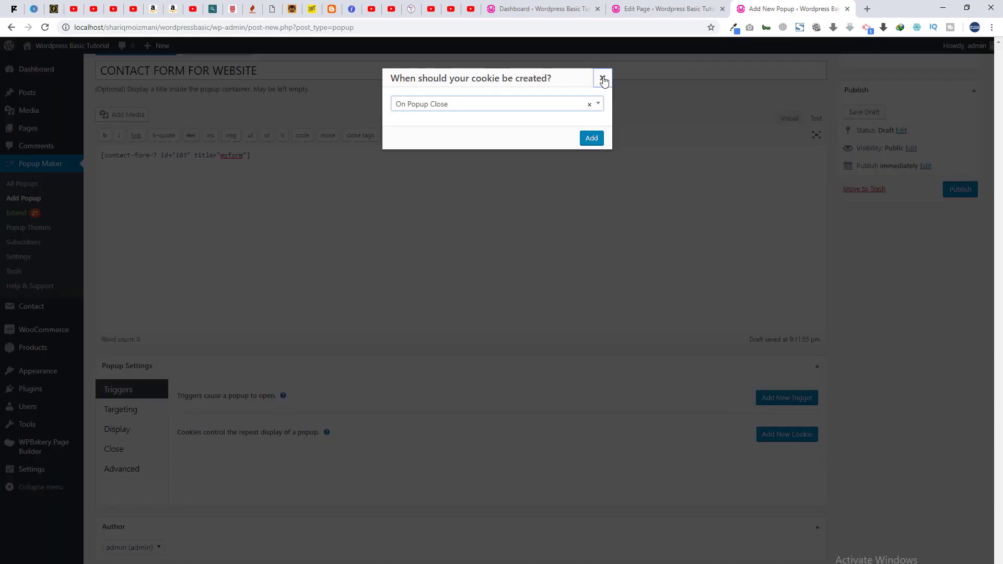
left_click(604, 80)
Add a targeting condition that limits the popup to the Home Page
left_click(120, 409)
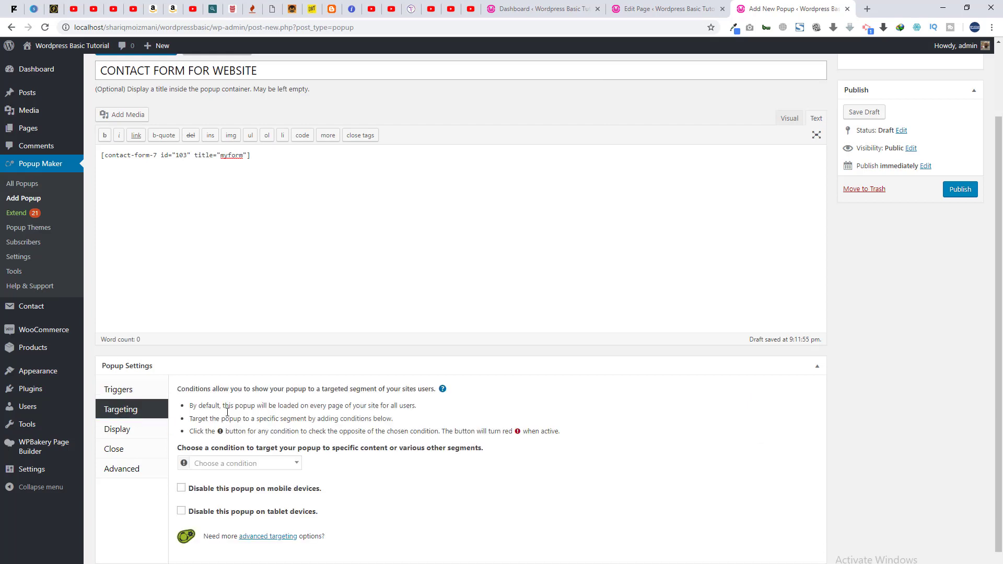
scroll(675, 426, "down", 1)
left_click(278, 416)
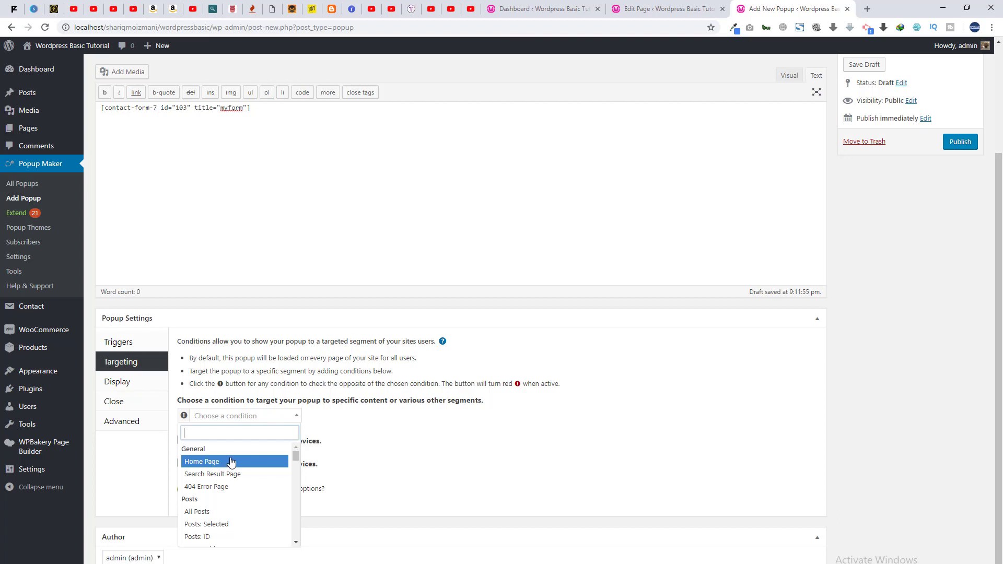
scroll(231, 463, "down", 6)
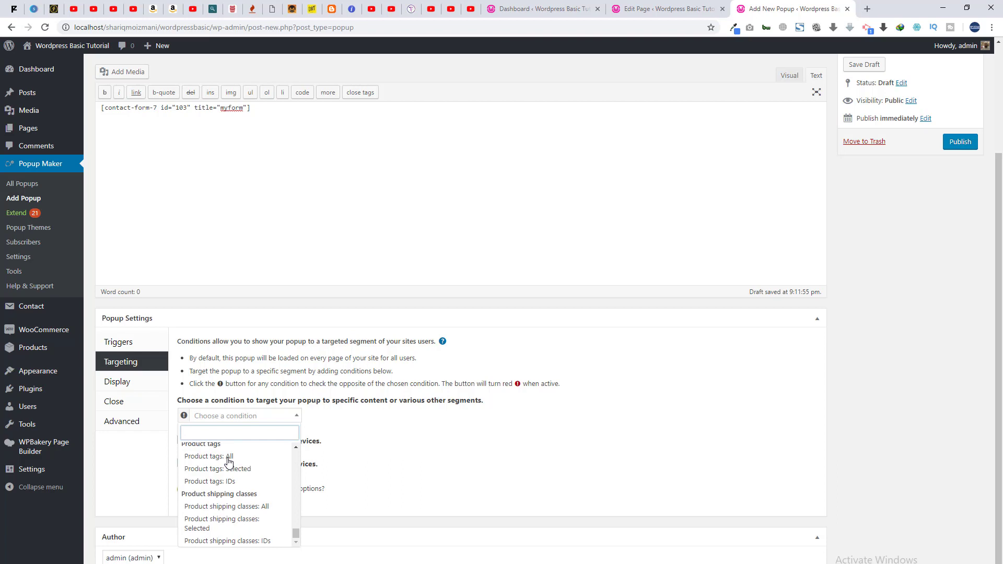
scroll(228, 462, "up", 6)
left_click(212, 463)
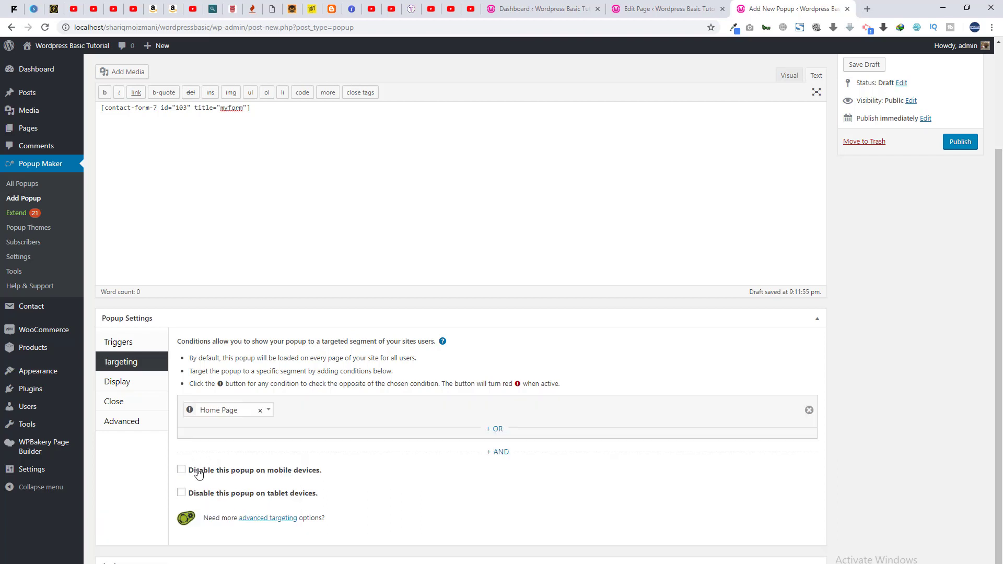
Set the popup's display theme to Light Box and its size to Large - 80%
left_click(135, 382)
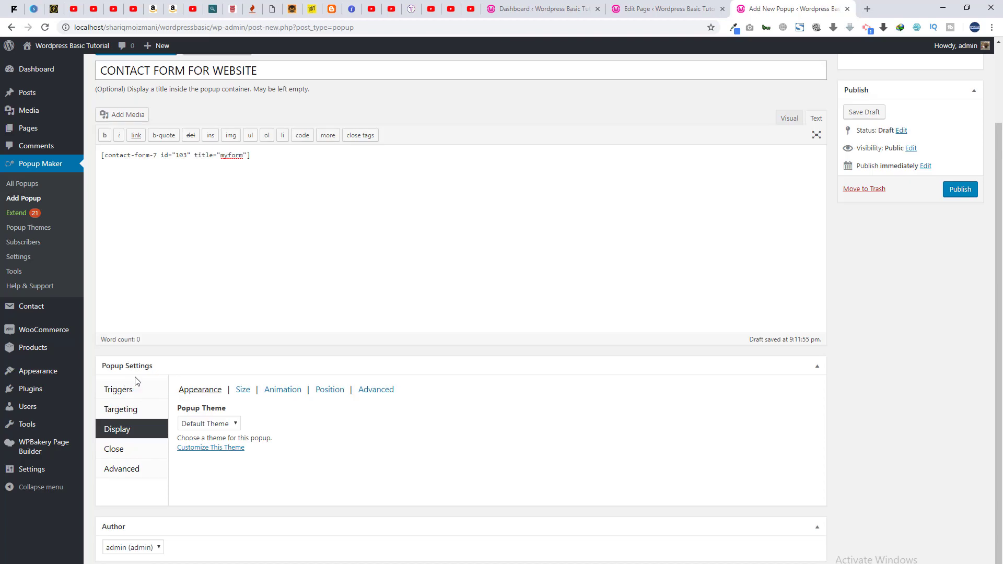
left_click(216, 427)
left_click(209, 448)
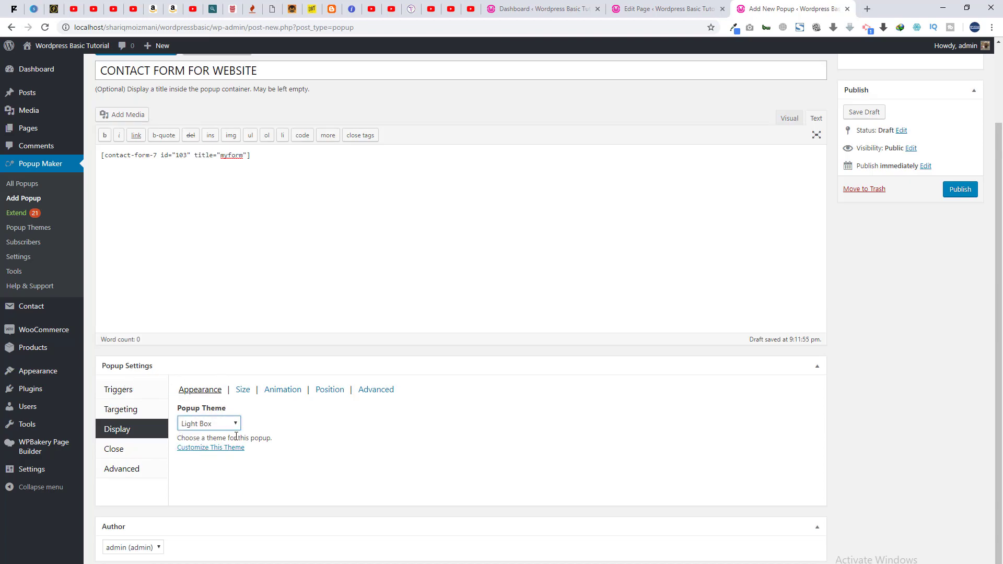
left_click(243, 390)
left_click(219, 380)
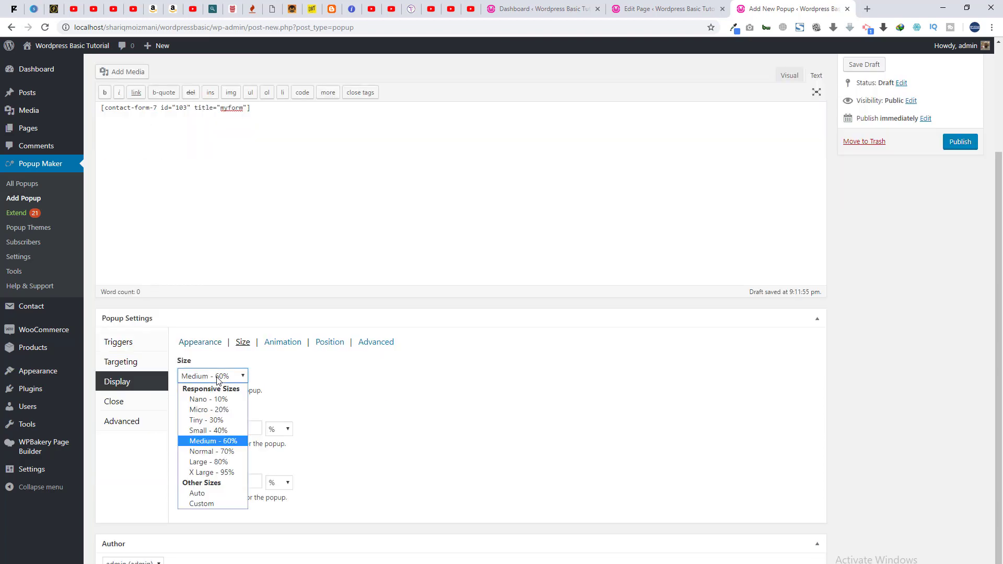
left_click(215, 461)
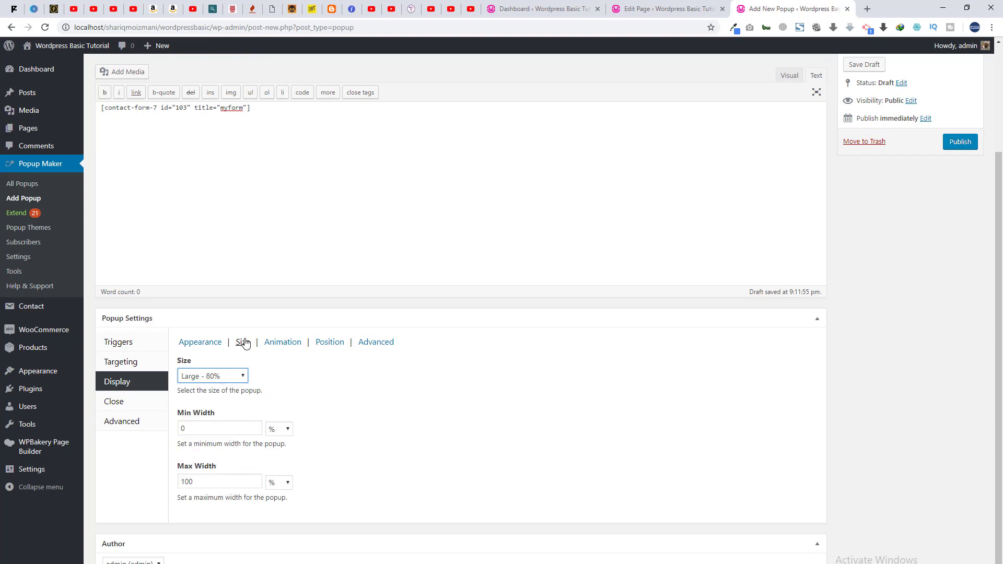
Set the popup's animation type to Slide with Middle Center as the animation origin
left_click(283, 342)
left_click(217, 410)
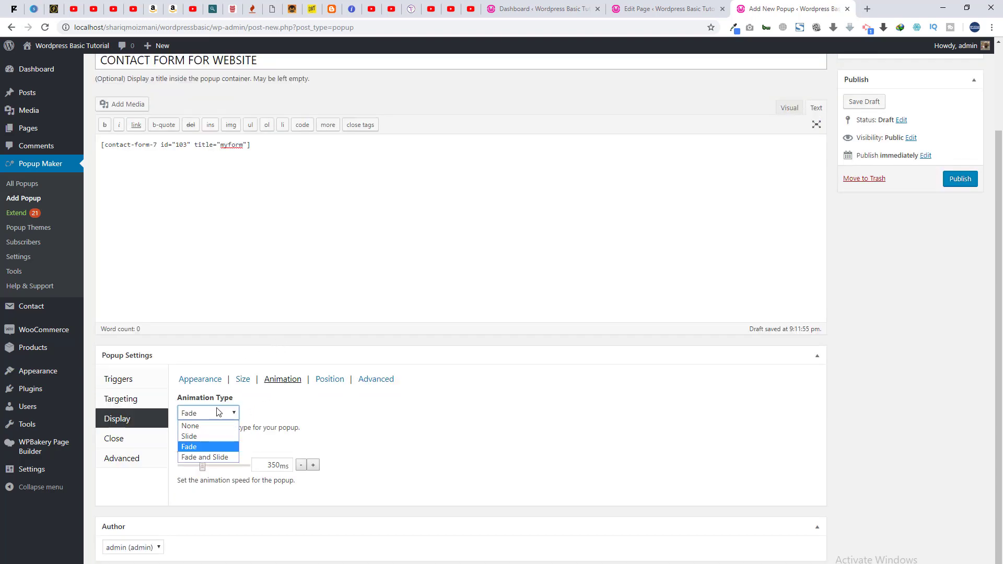
left_click(210, 438)
scroll(243, 436, "down", 1)
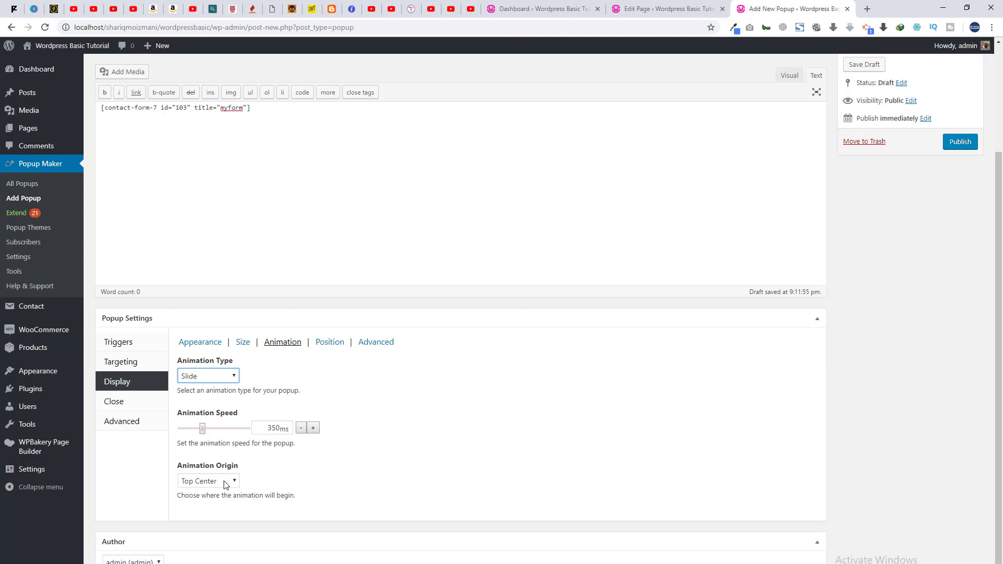
left_click(226, 481)
left_click(219, 430)
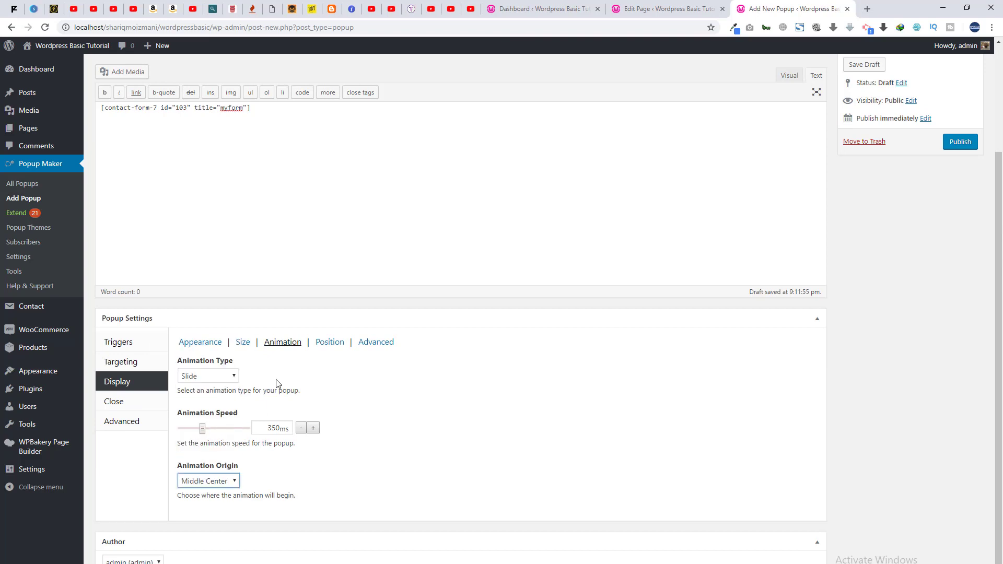
Set the popup's display location to Middle Center
left_click(323, 344)
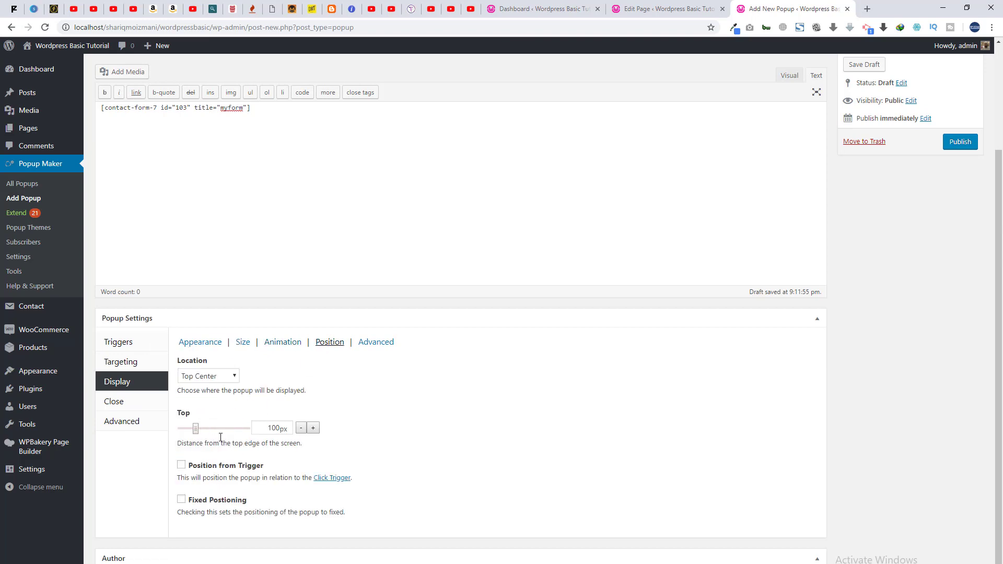
left_click(219, 378)
left_click(224, 430)
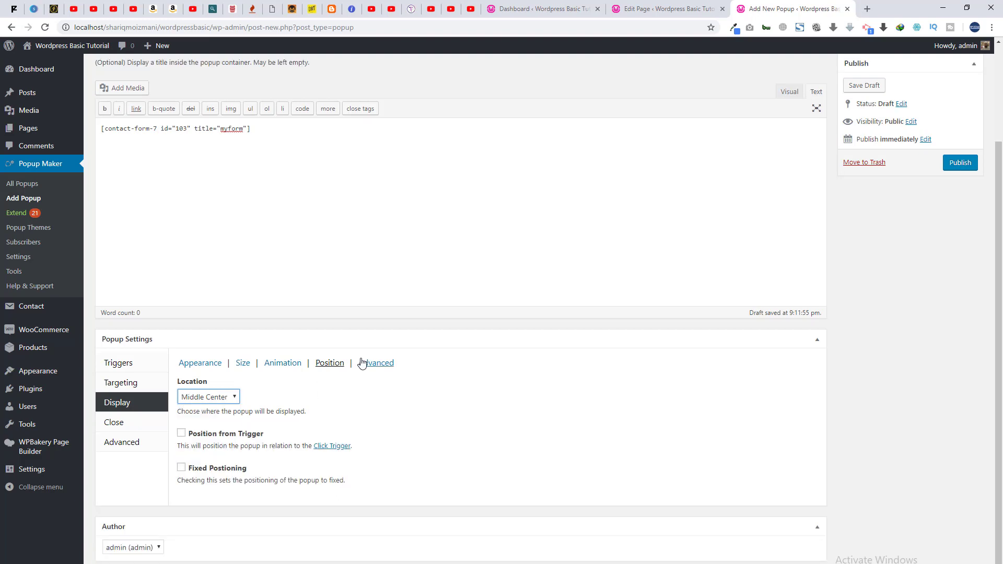
Check the popup's advanced and close settings without changing them, and publish the popup
left_click(375, 343)
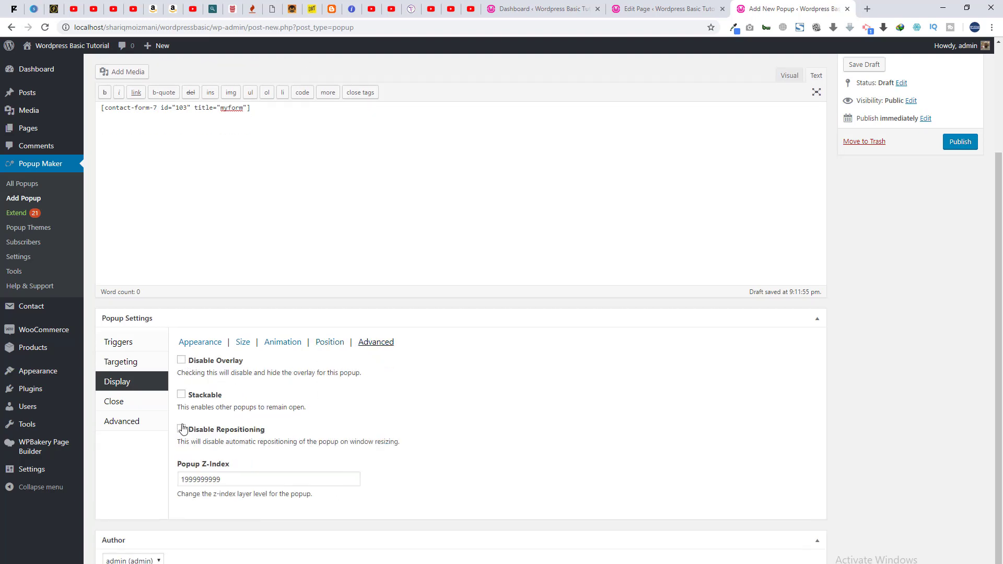
left_click(130, 409)
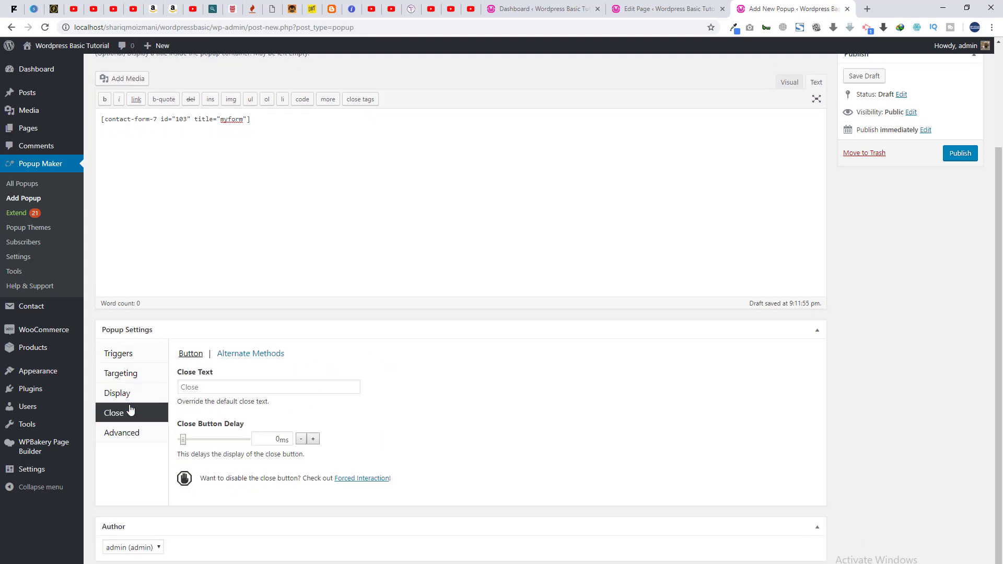
left_click(128, 437)
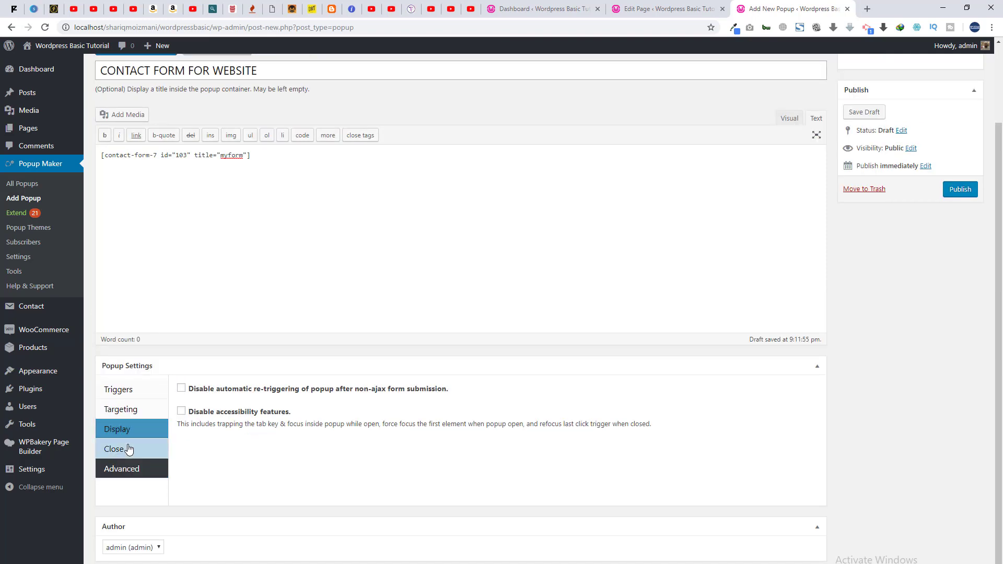
left_click(128, 448)
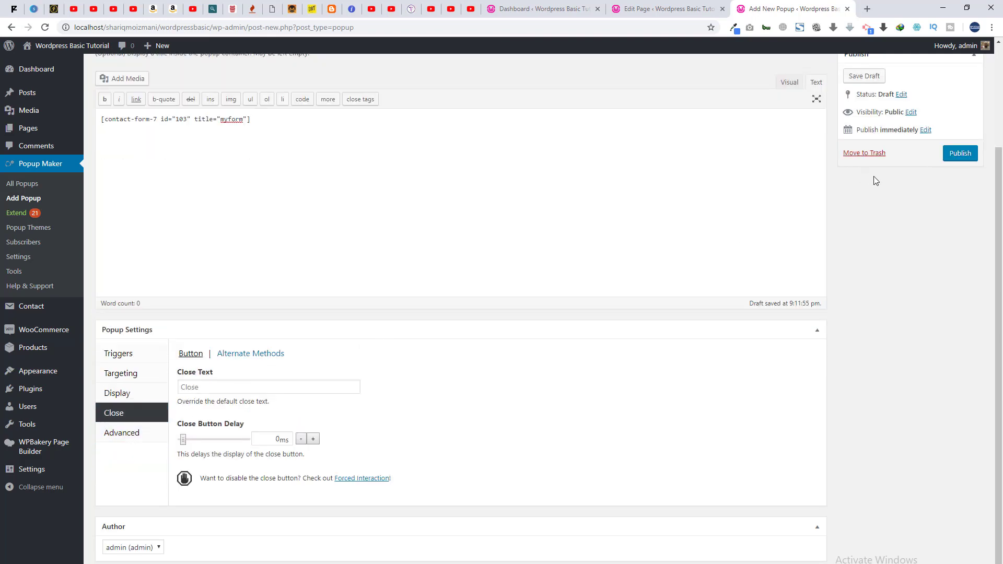
left_click(960, 153)
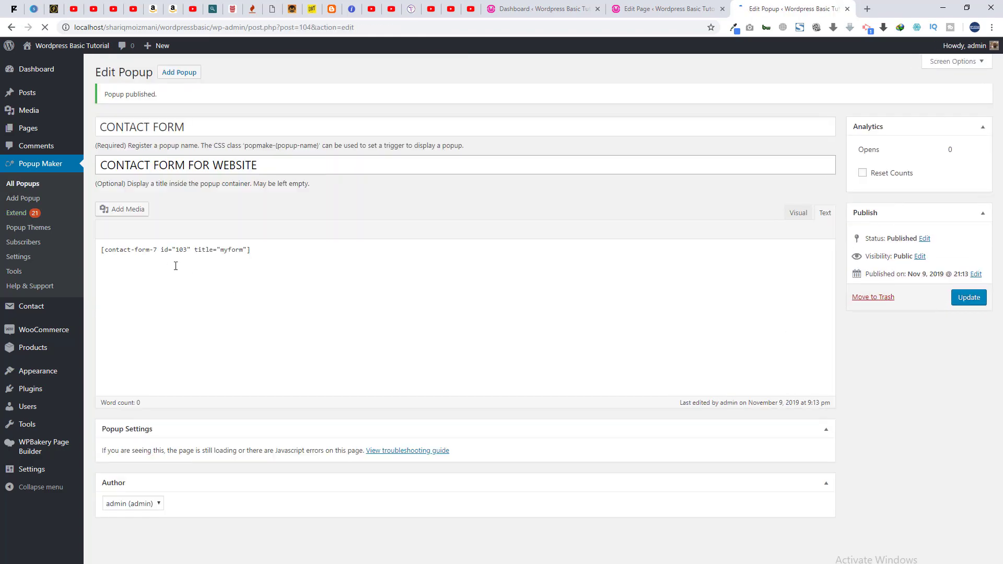
Copy the CSS class popmake-104 of the CONTACT FORM popup from the list of all popups
left_click(23, 183)
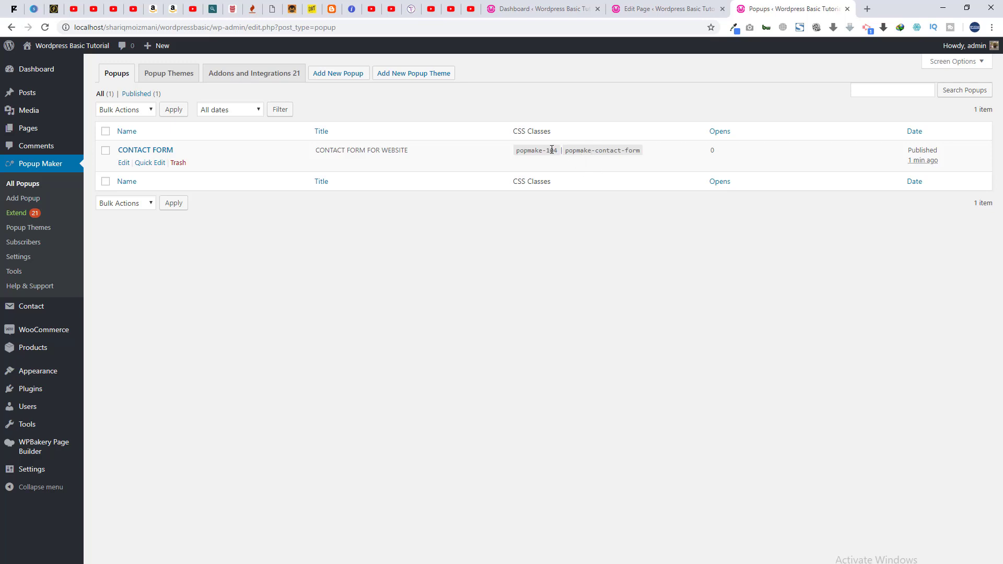
double_click(518, 151)
left_click(525, 151)
double_click(534, 152)
left_click_drag(557, 150, 519, 152)
Give the first CLICK ME button on the home page the extra class name popmake-104 and update the page
left_click(671, 7)
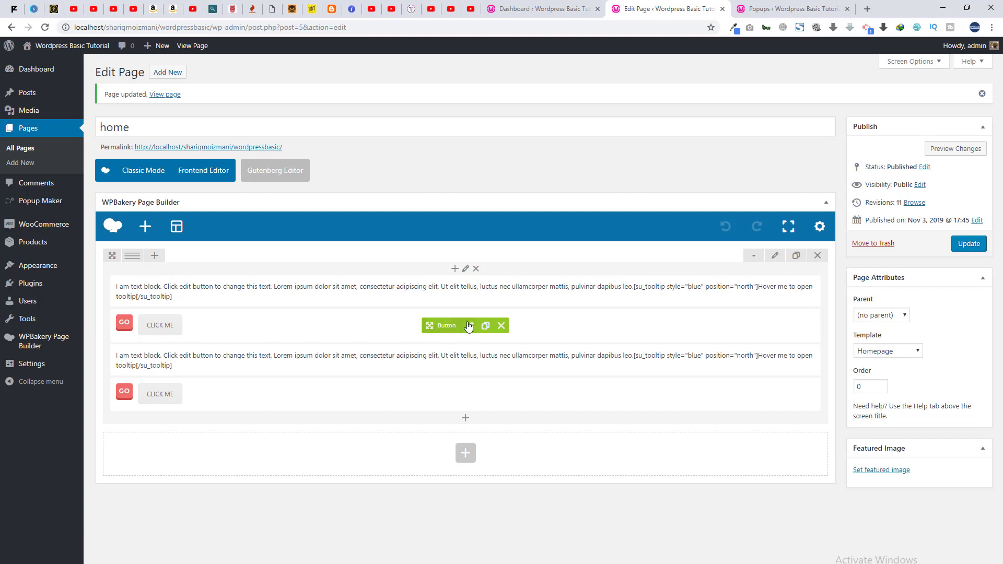
left_click(473, 326)
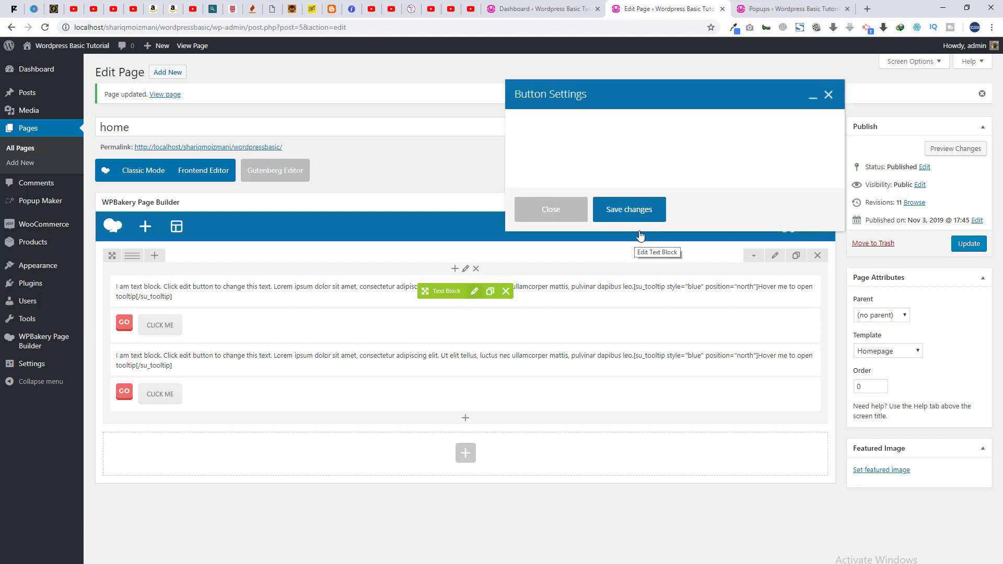
scroll(575, 357, "down", 8)
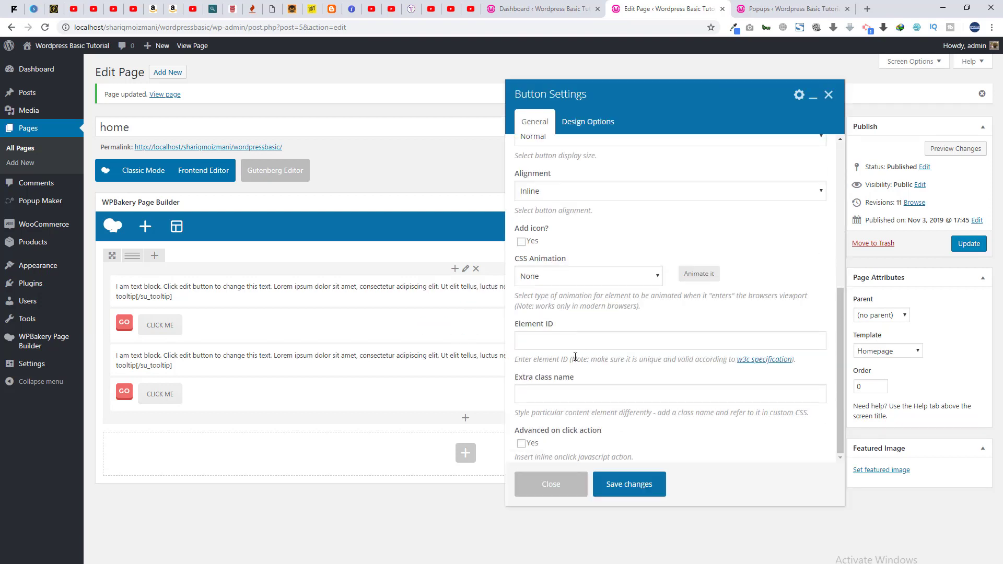
left_click(545, 392)
key("ctrl+v")
left_click(627, 486)
left_click(969, 243)
Open the site's front end in a new tab and test the popup with the first CLICK ME button
left_click(783, 7)
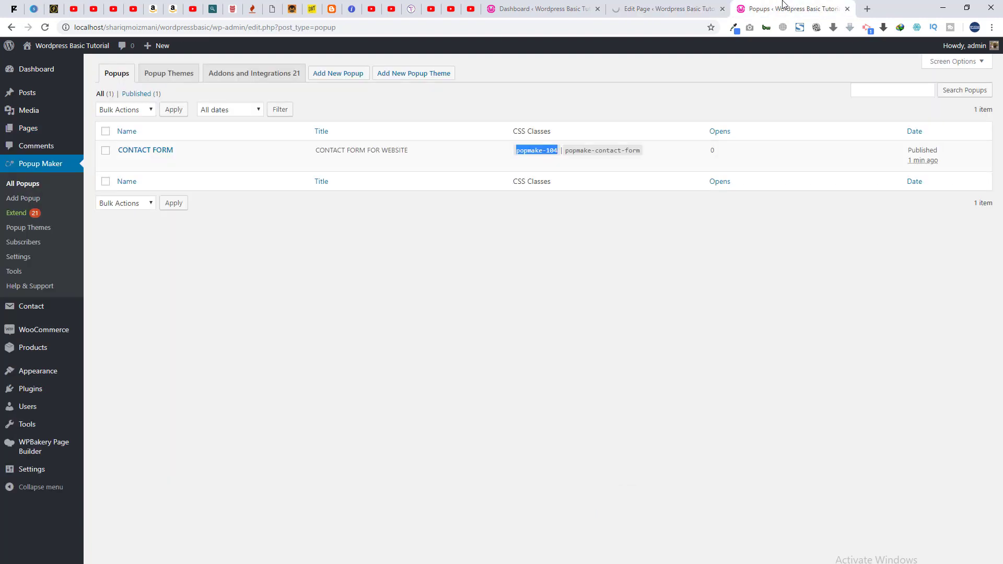
mouse_move(65, 46)
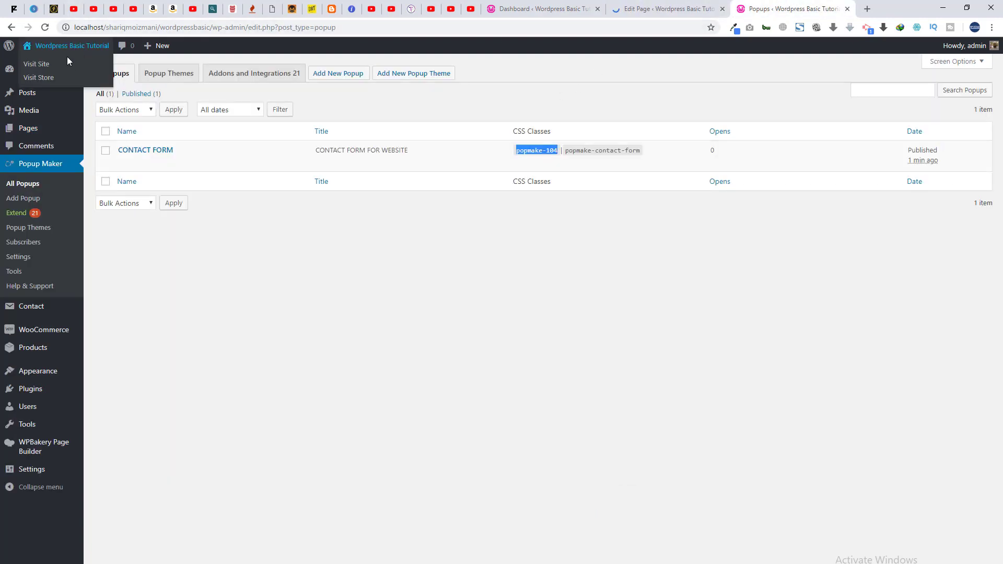
left_click(52, 67)
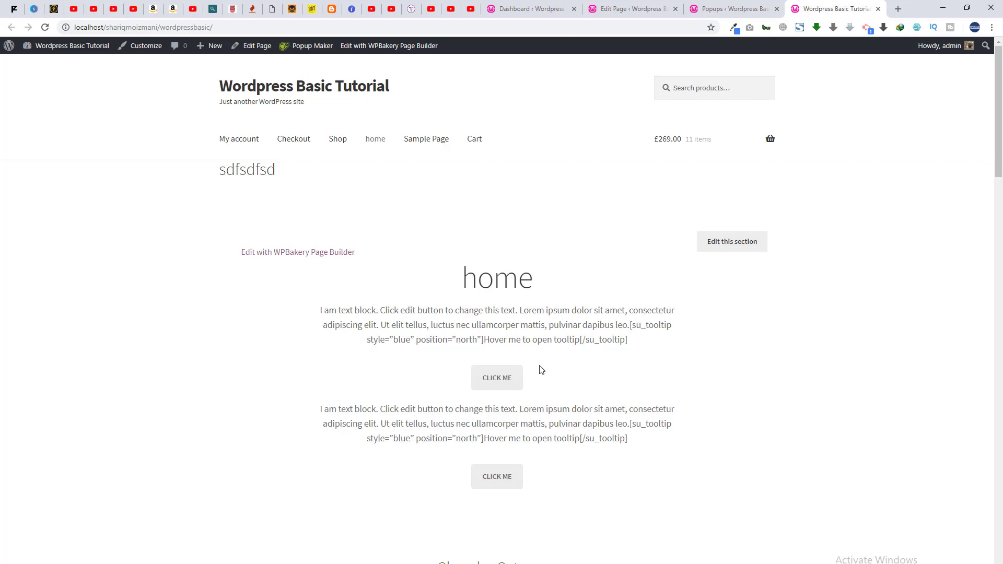
left_click(516, 380)
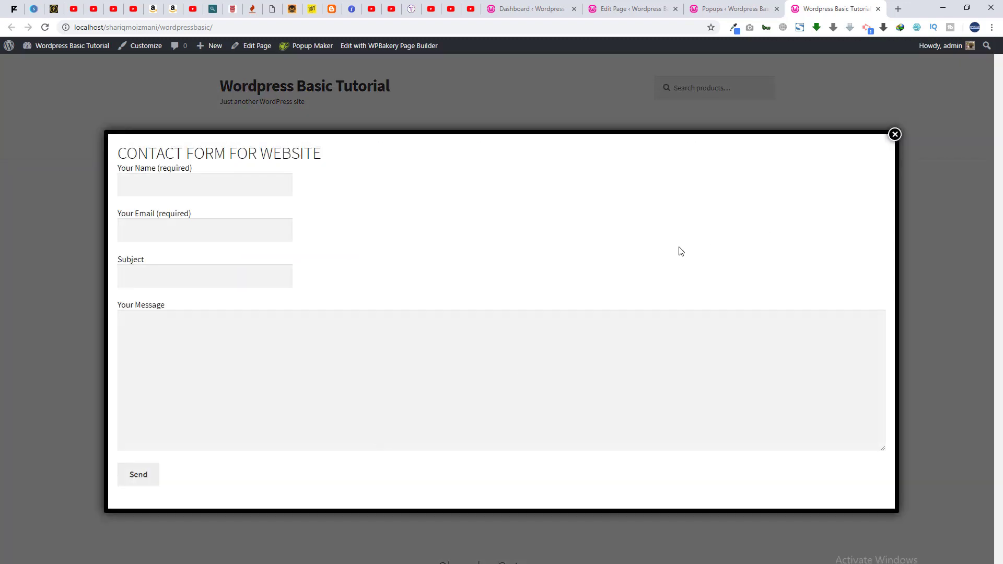
Reopen the CONTACT FORM popup for editing and set its display size to Medium - 60%
left_click(645, 8)
left_click(518, 8)
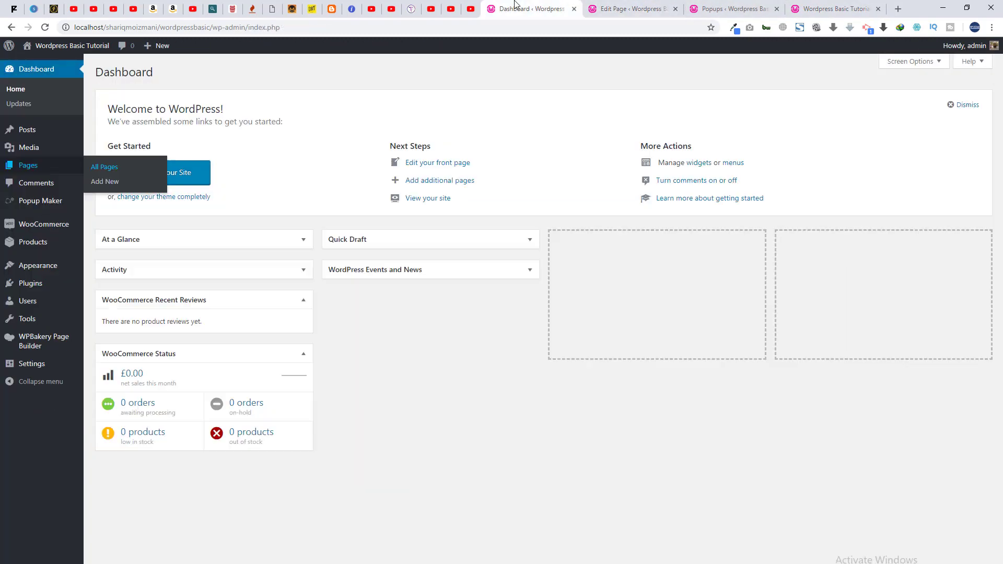
left_click(702, 5)
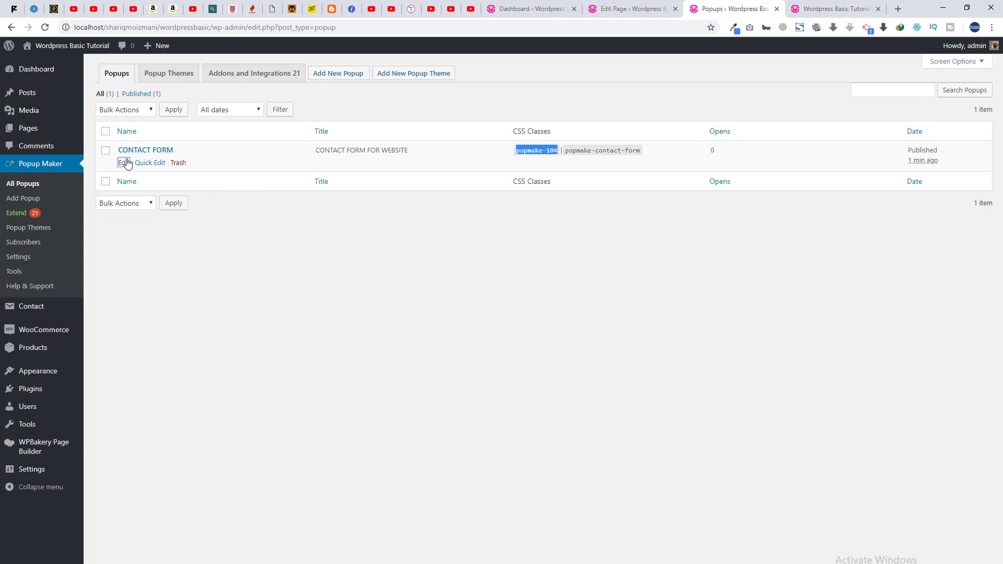
left_click(124, 162)
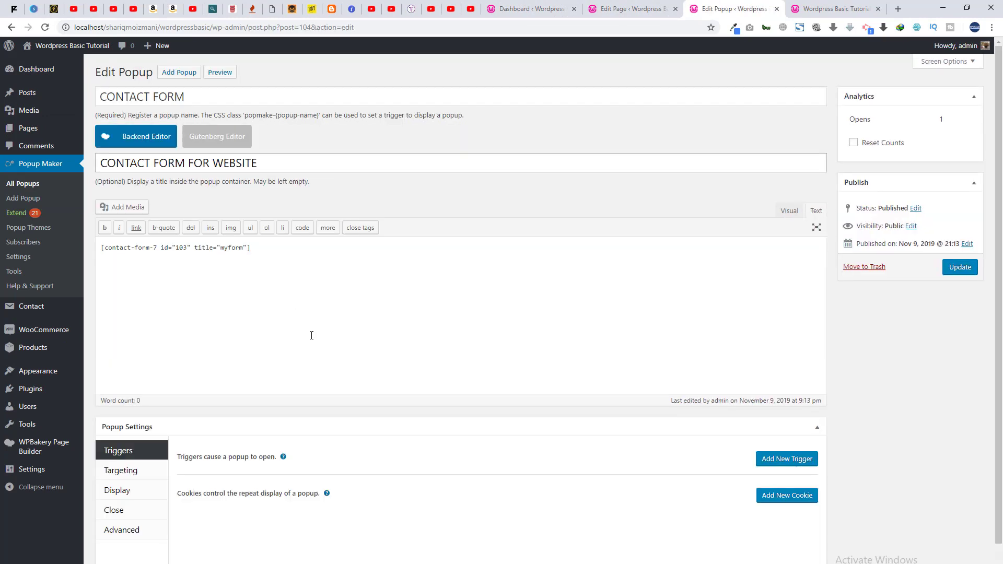
scroll(311, 336, "down", 1)
left_click(129, 430)
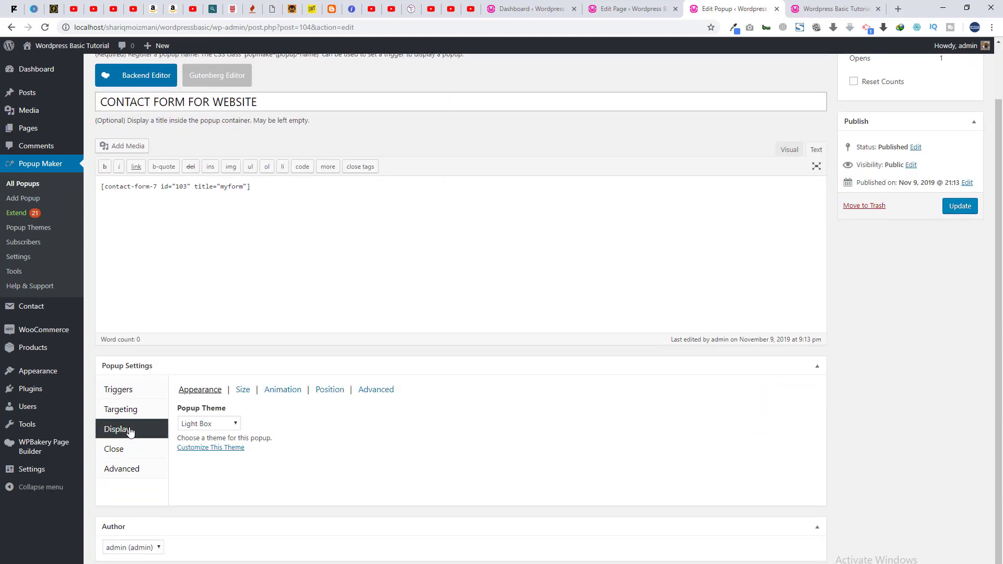
left_click(242, 390)
left_click(207, 424)
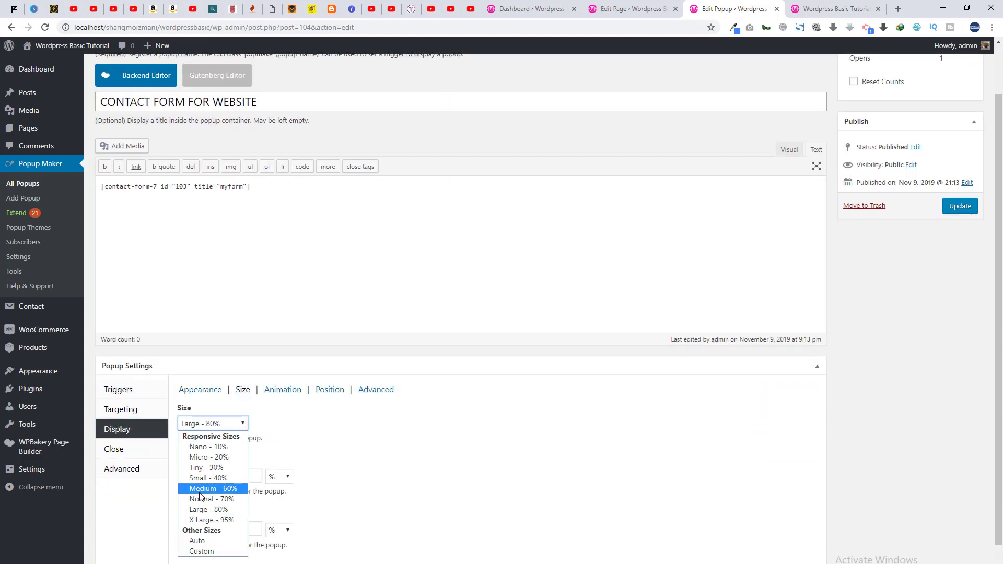
left_click(211, 499)
left_click(216, 428)
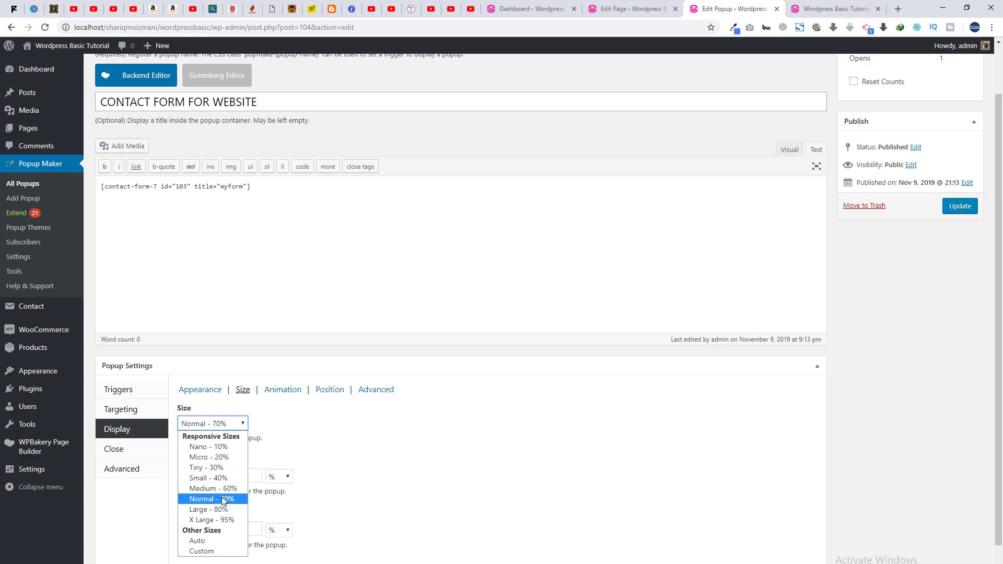
left_click(222, 488)
Change the popup's animation type to a fade variant and check its position settings
left_click(282, 390)
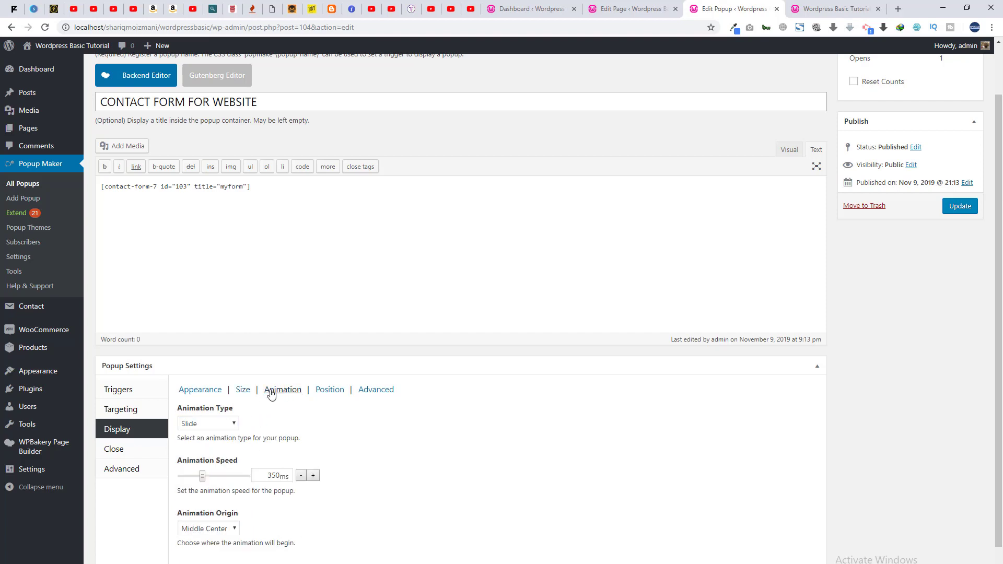
left_click(217, 422)
left_click(209, 459)
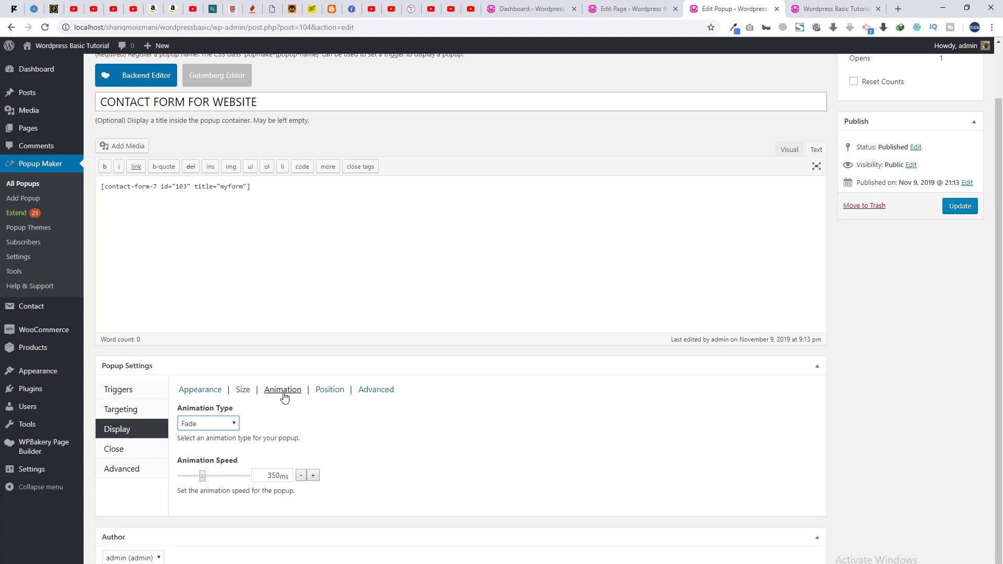
left_click(220, 424)
left_click(204, 464)
left_click(328, 391)
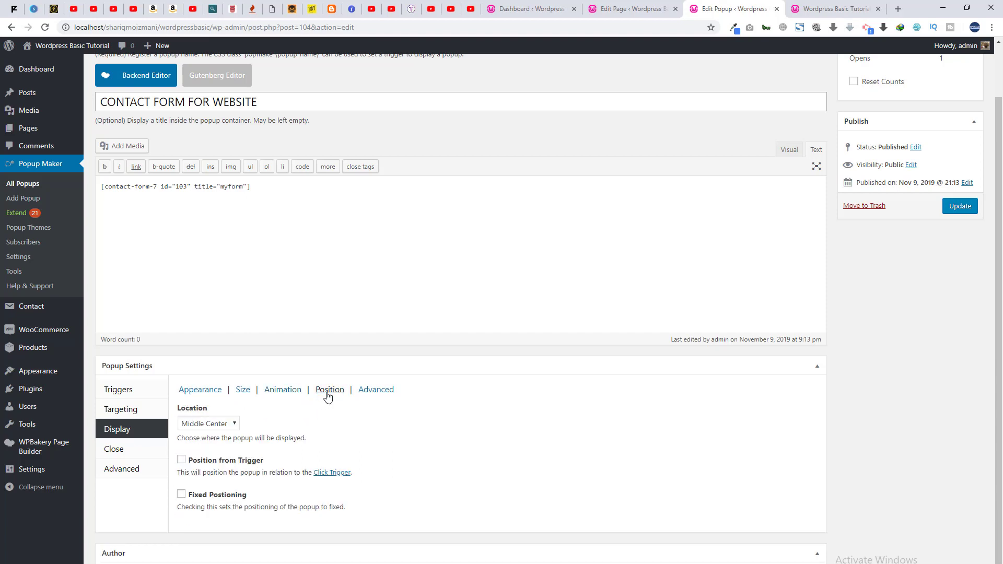
Replace the Light Box theme with the white popup theme that has a round blue close button, and update the popup
left_click(200, 391)
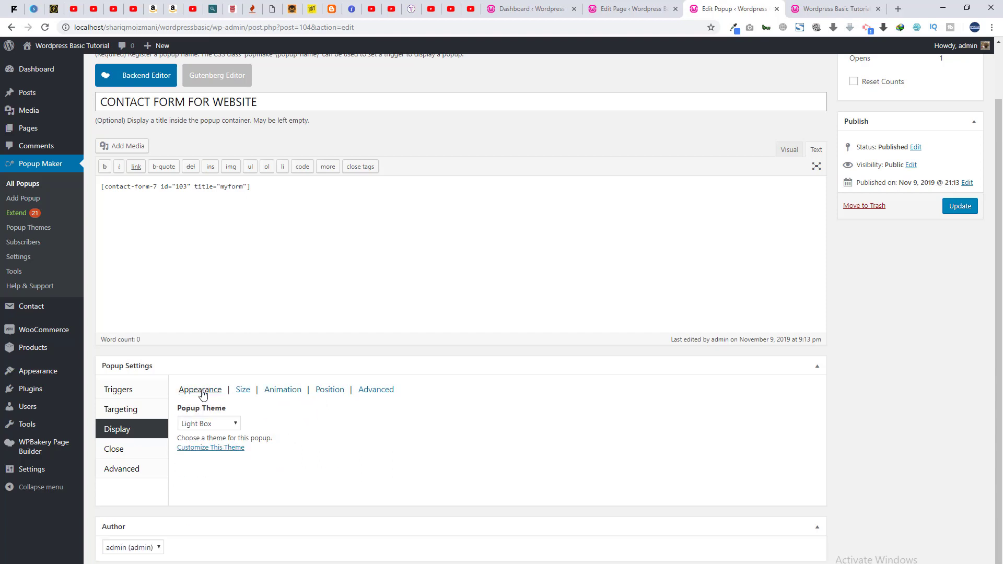
left_click(204, 423)
left_click(208, 458)
left_click(960, 206)
Reload the front-end home page and test the updated popup with the first CLICK ME button
left_click(846, 4)
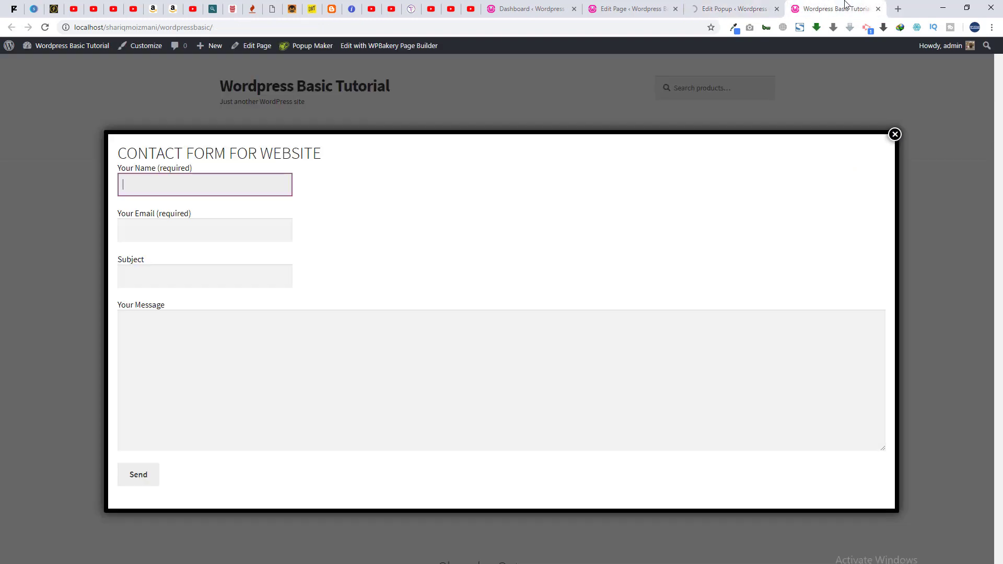
key("F5")
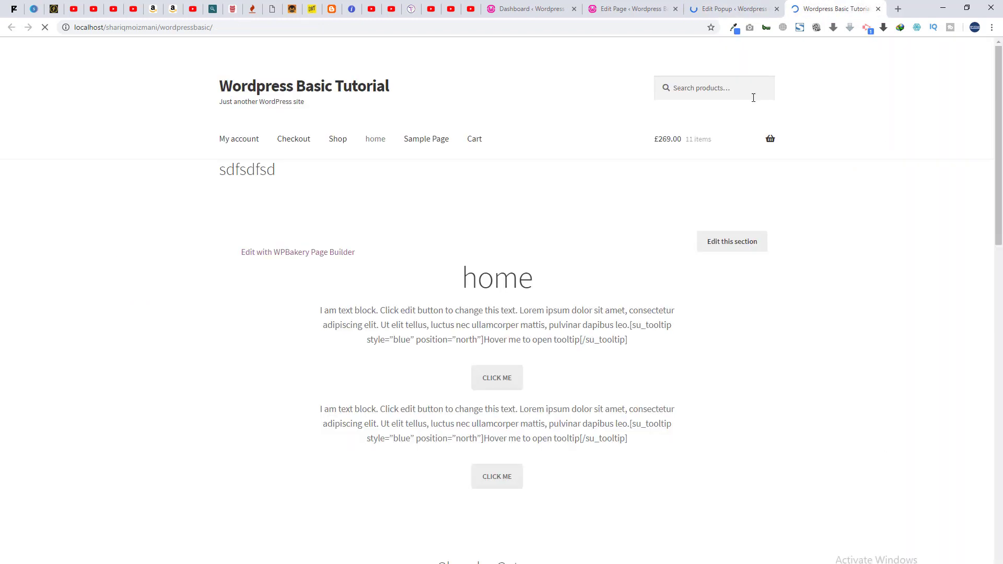
left_click(515, 387)
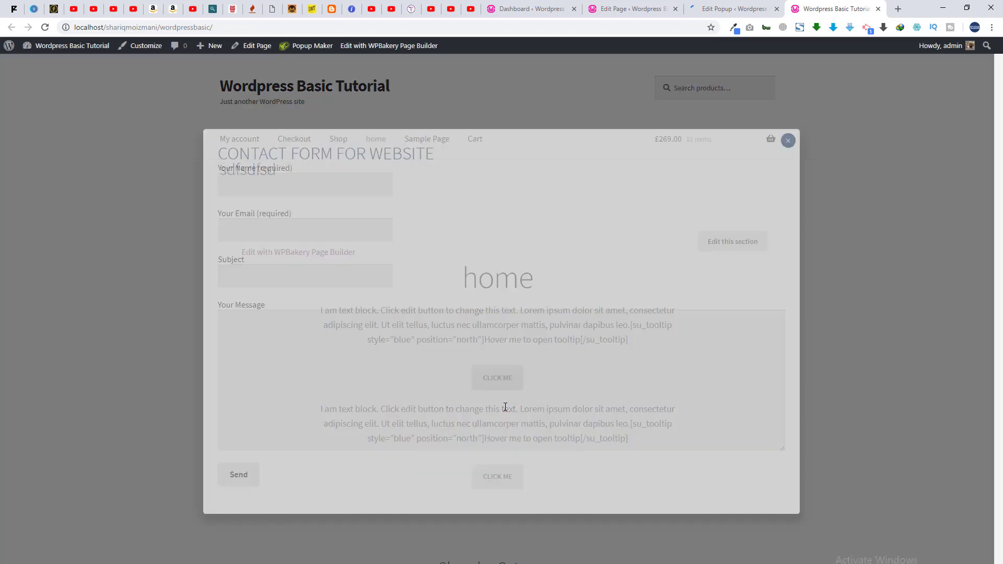
left_click(695, 8)
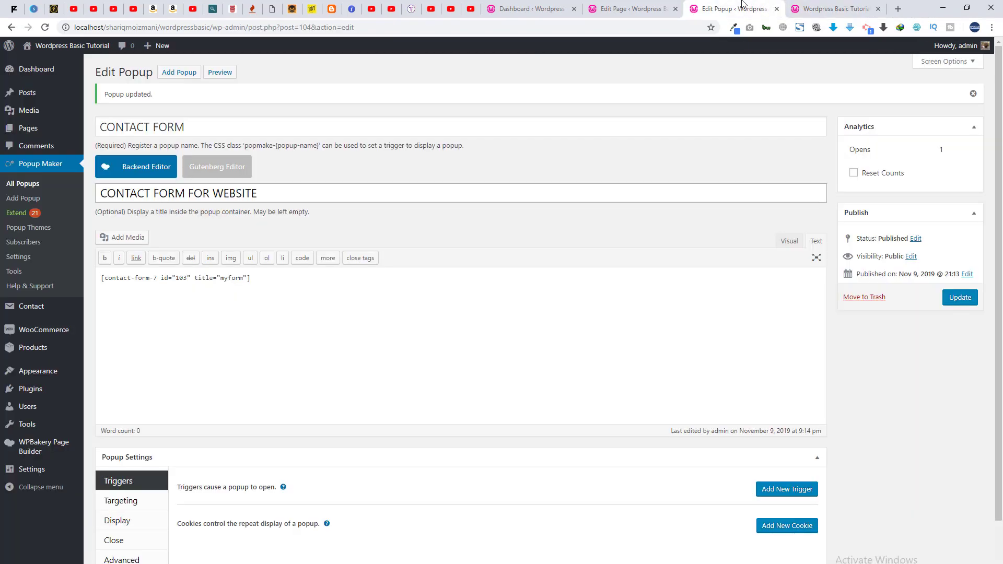
left_click(825, 7)
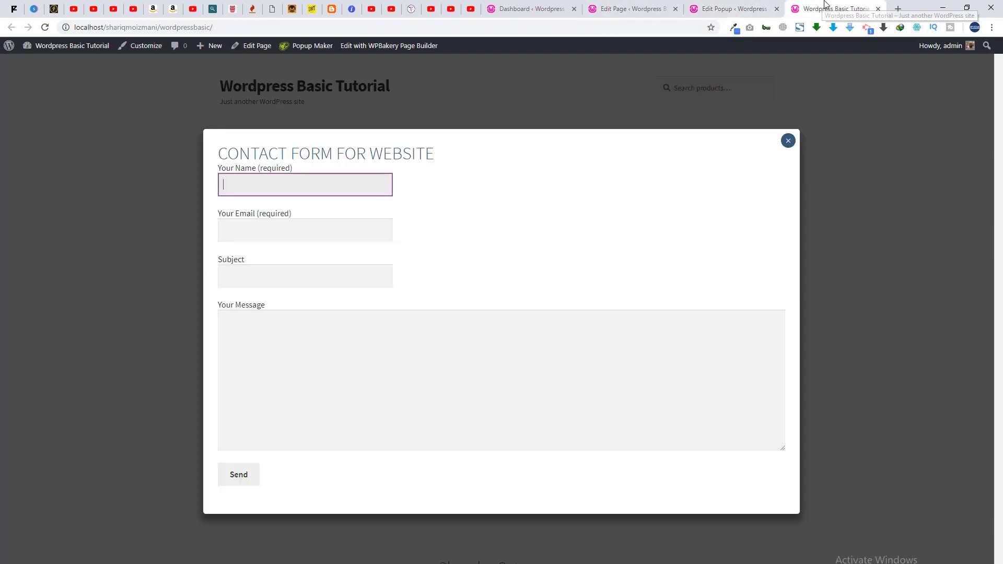
key("F5")
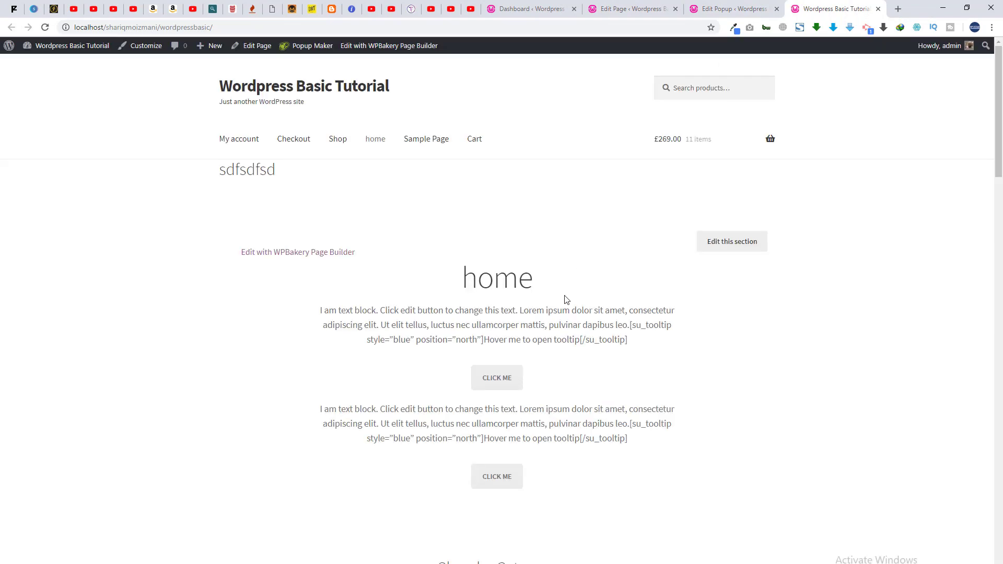
left_click(486, 383)
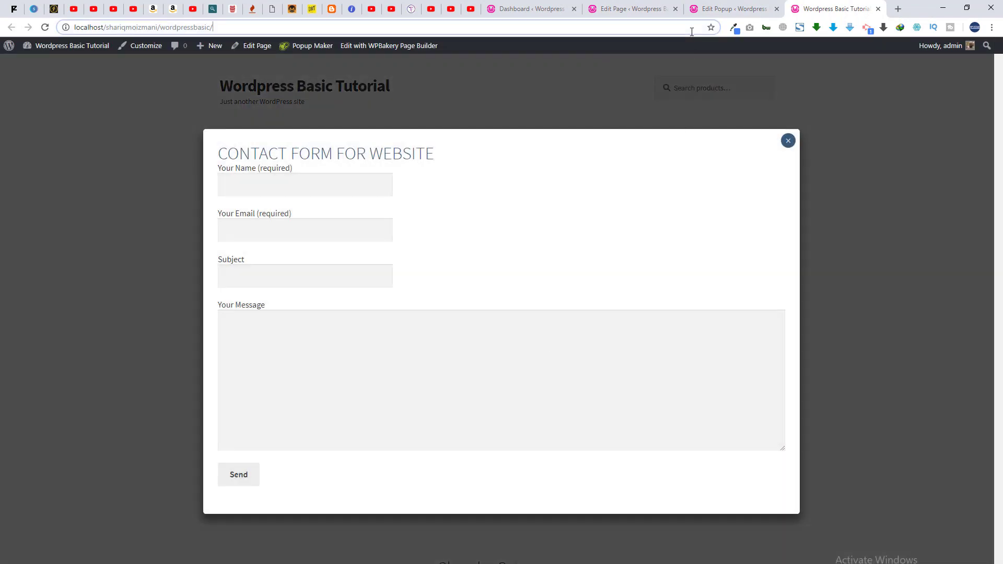
Return to editing the contact form popup, set its display size to Tiny - 30%, and update it
left_click(703, 10)
scroll(536, 106, "down", 2)
left_click(121, 409)
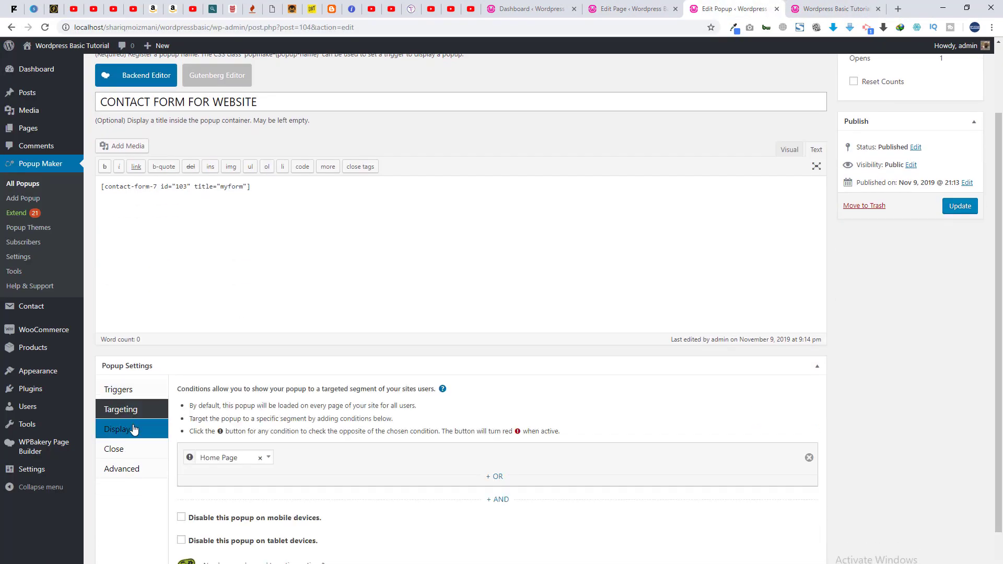
left_click(118, 429)
left_click(243, 390)
left_click(217, 424)
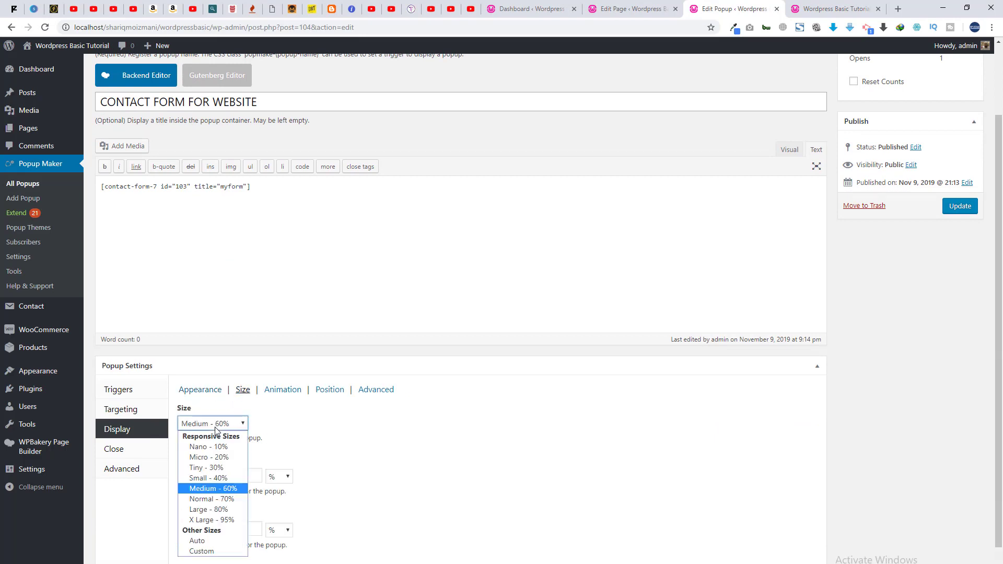
left_click(207, 468)
left_click(961, 206)
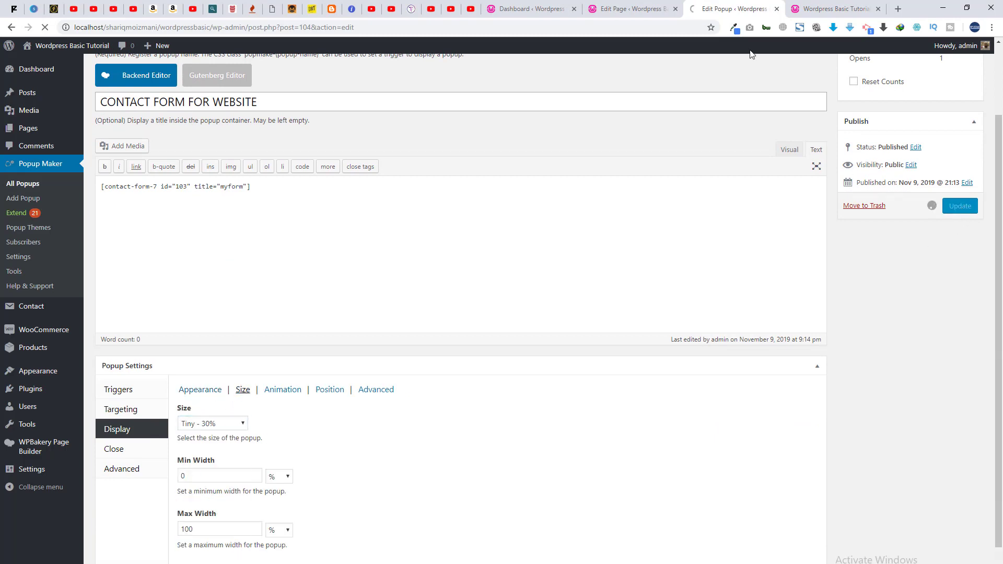
Reload the front-end home page and test the resized popup and its name field using the first CLICK ME button
left_click(824, 7)
key("F5")
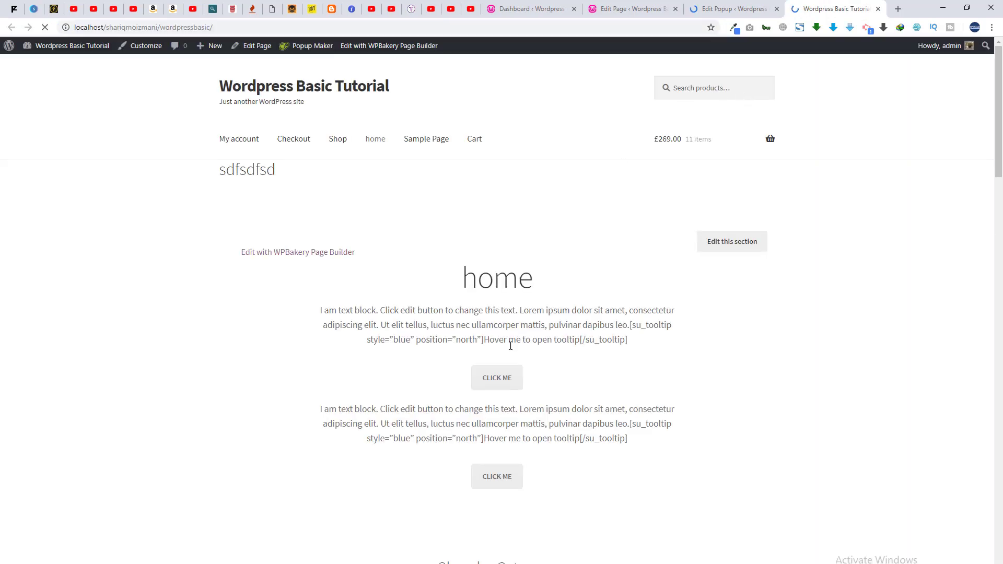
left_click(499, 377)
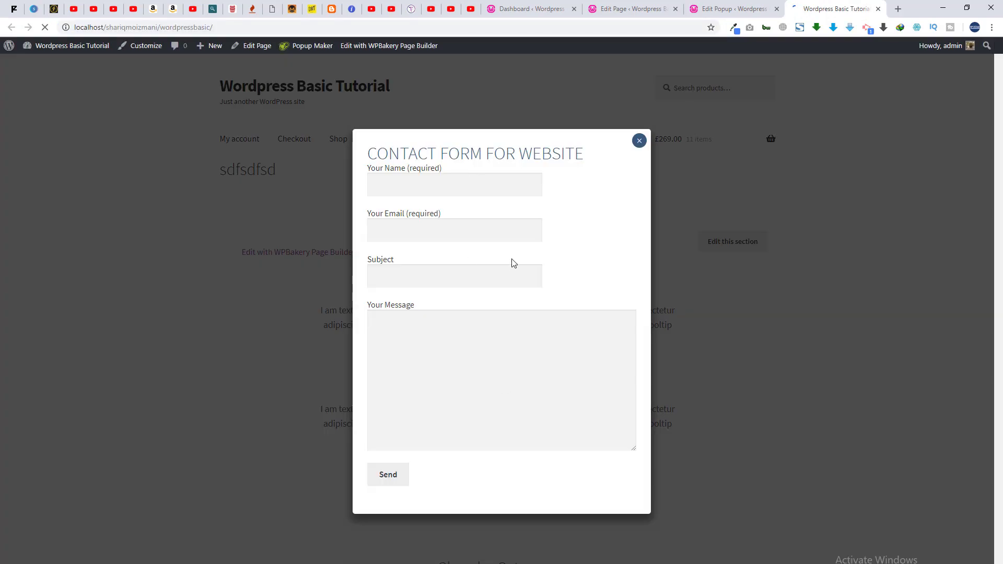
left_click(524, 188)
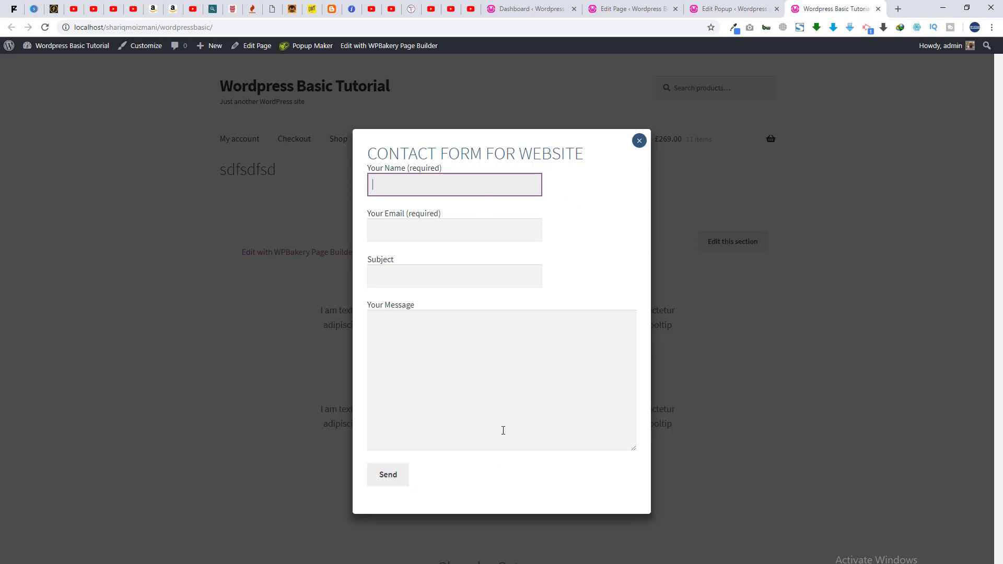
Open Popup Maker's popup themes in a separate browser tab and open the Enterprise Blue theme for editing
left_click(732, 8)
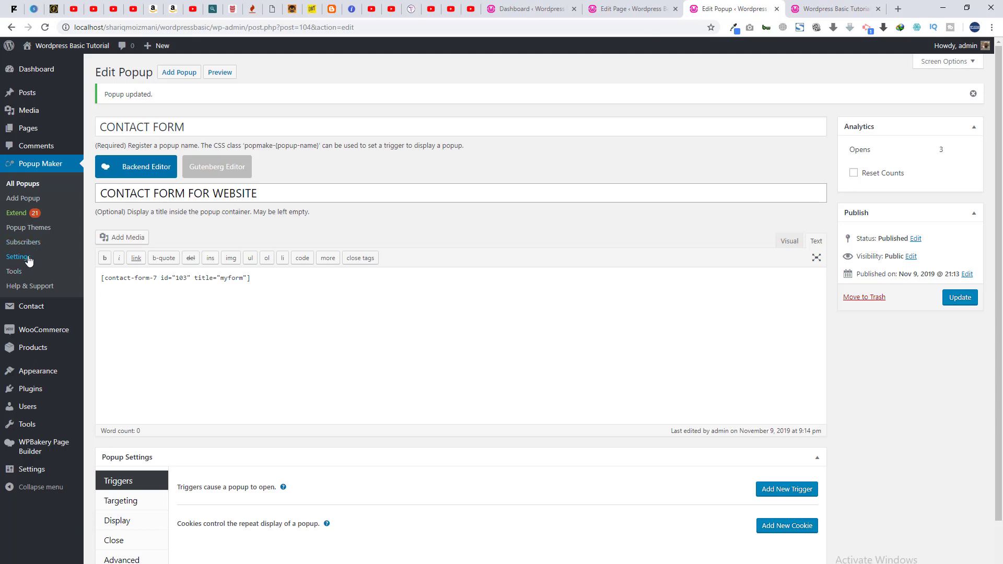
middle_click(29, 228)
middle_click(29, 227)
left_click(716, 9)
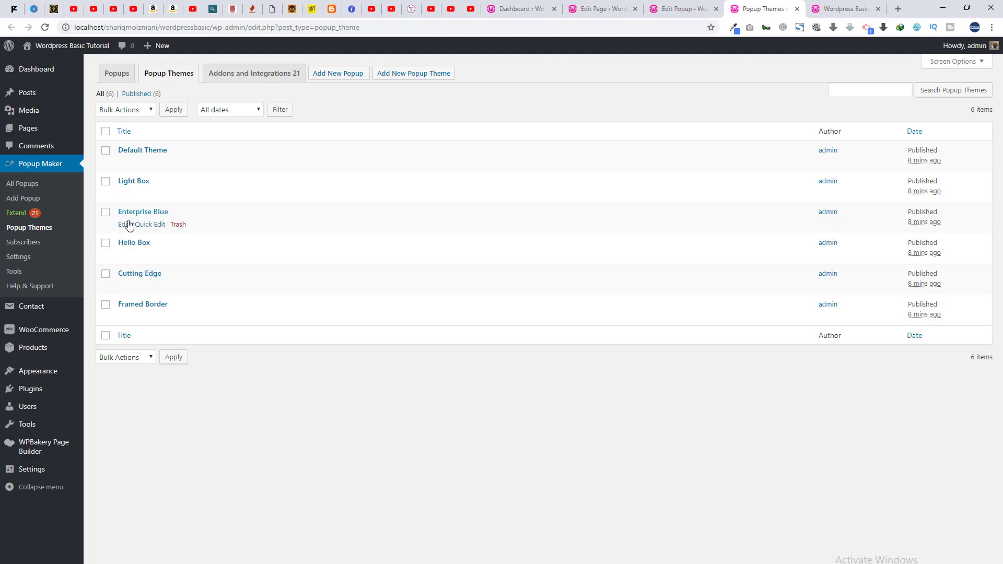
left_click(124, 225)
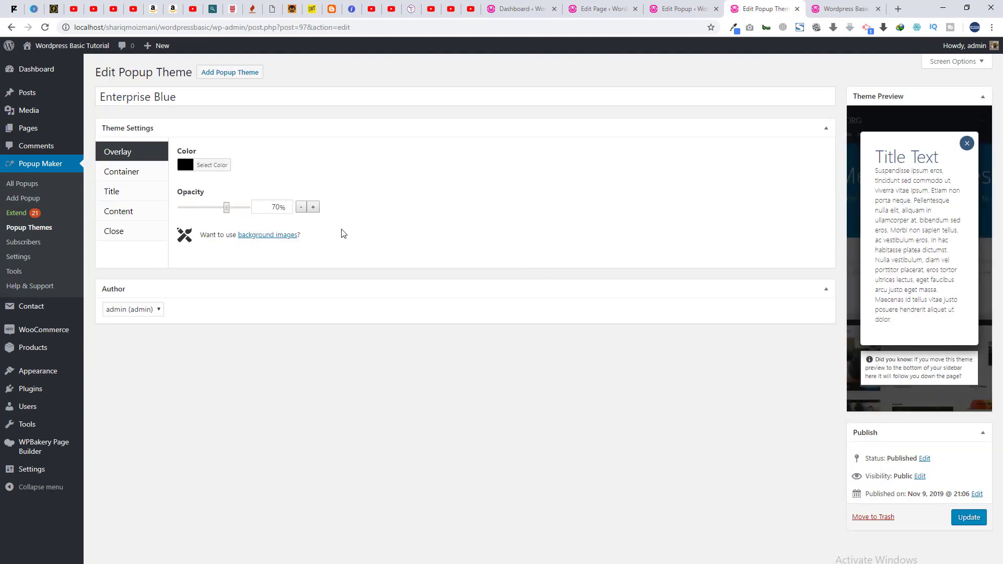
Style the theme's title with a 32px font size, 23px line height and the color #284566
left_click(152, 194)
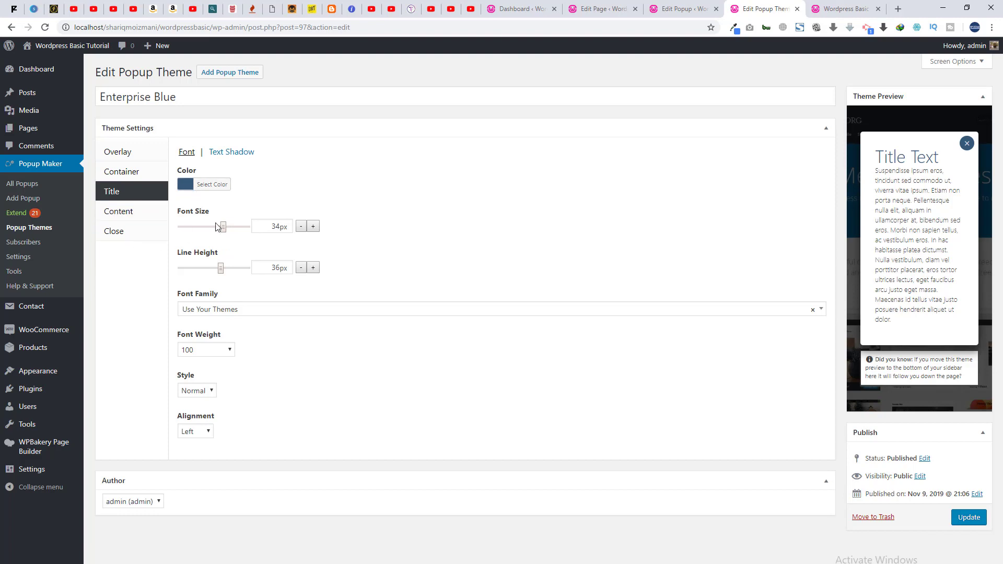
mouse_move(217, 226)
left_mouse_down()
mouse_move(238, 227)
mouse_move(221, 234)
left_mouse_up()
left_click_drag(220, 270, 203, 269)
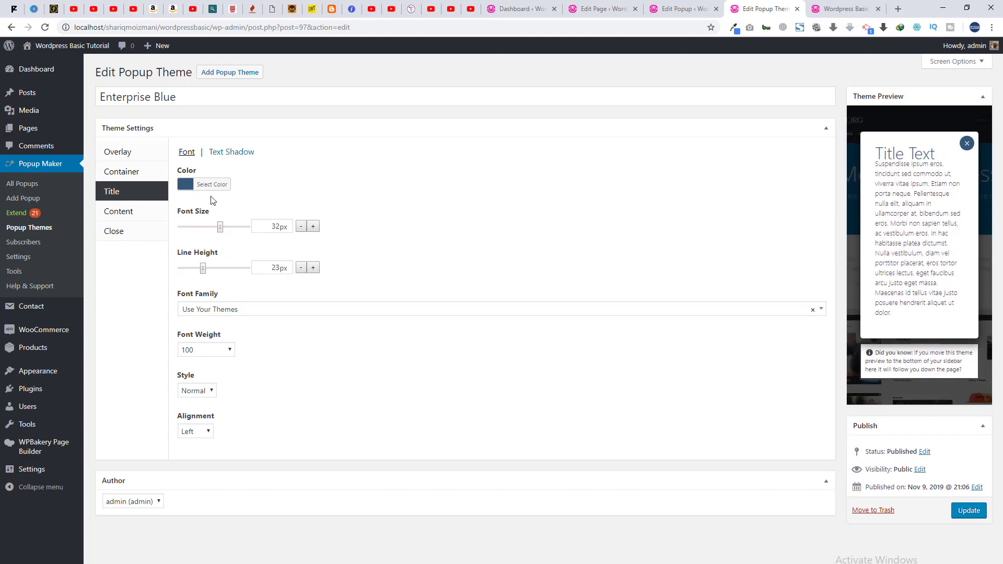
left_click(212, 184)
left_click(233, 231)
left_click(239, 268)
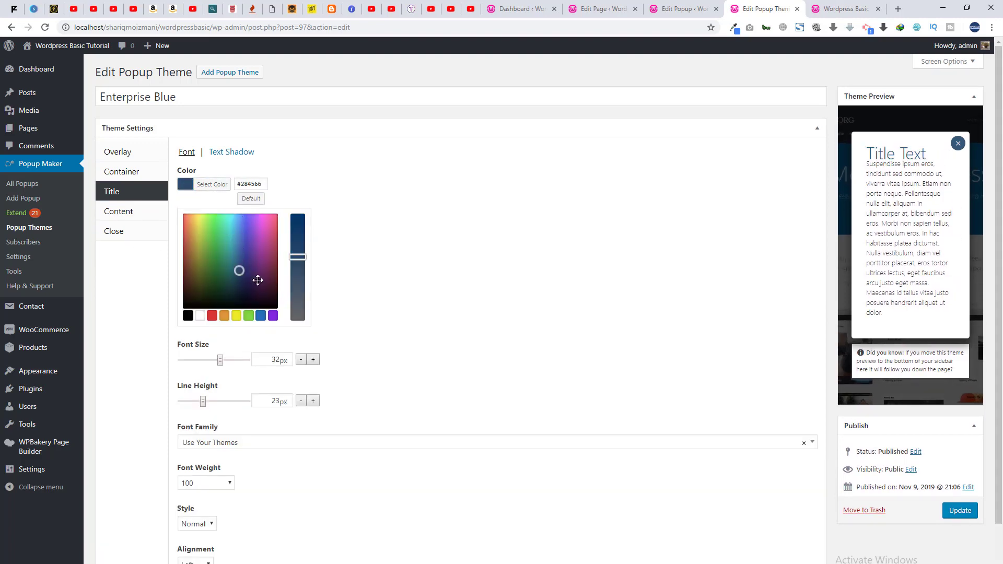
Set the theme container's padding to 18px and border radius to 24px, and update the theme
left_click(133, 172)
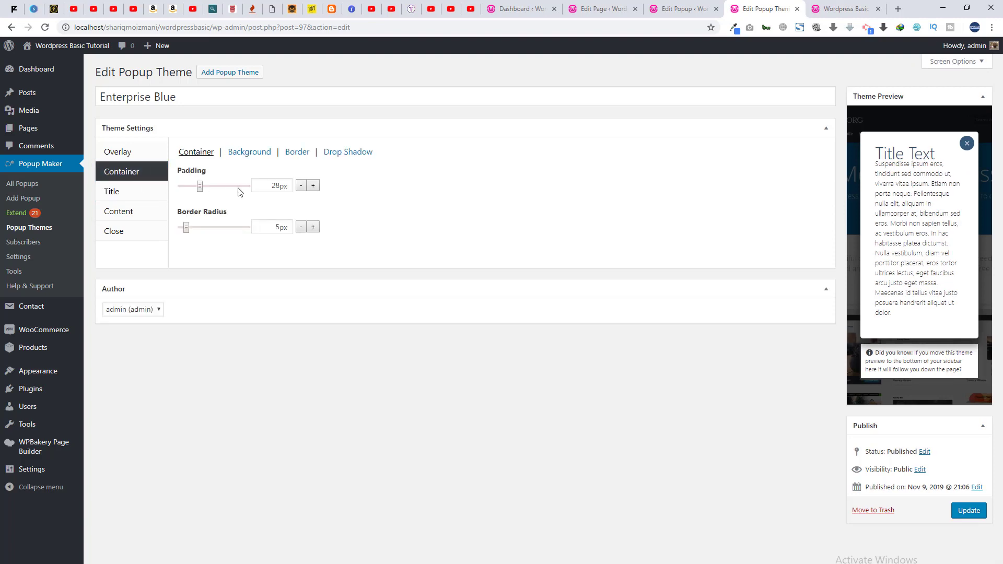
left_click_drag(239, 191, 201, 192)
left_click_drag(205, 228, 207, 232)
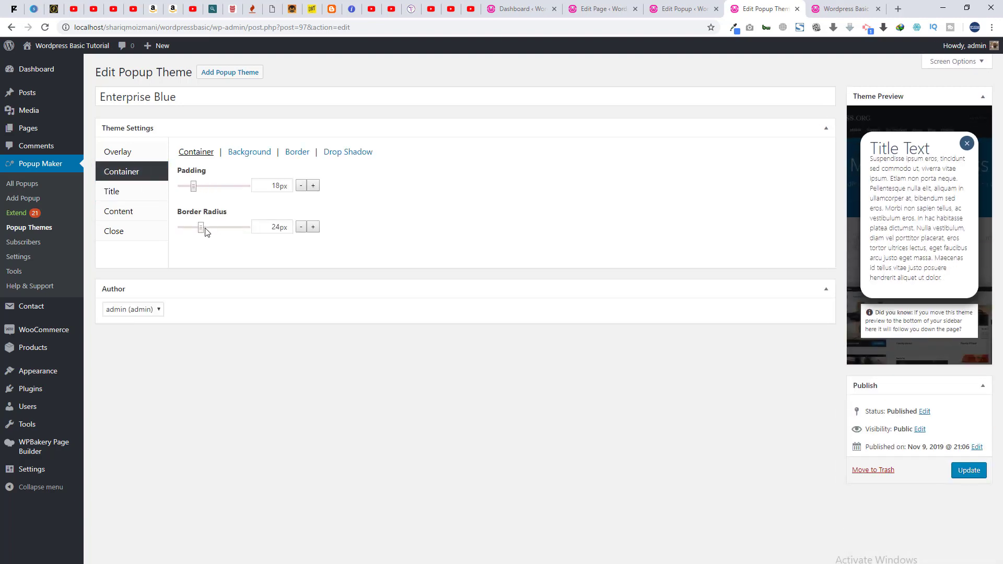
left_click(967, 470)
Reload the front-end home page, test the restyled popup with the first CLICK ME button, and close it
left_click(813, 8)
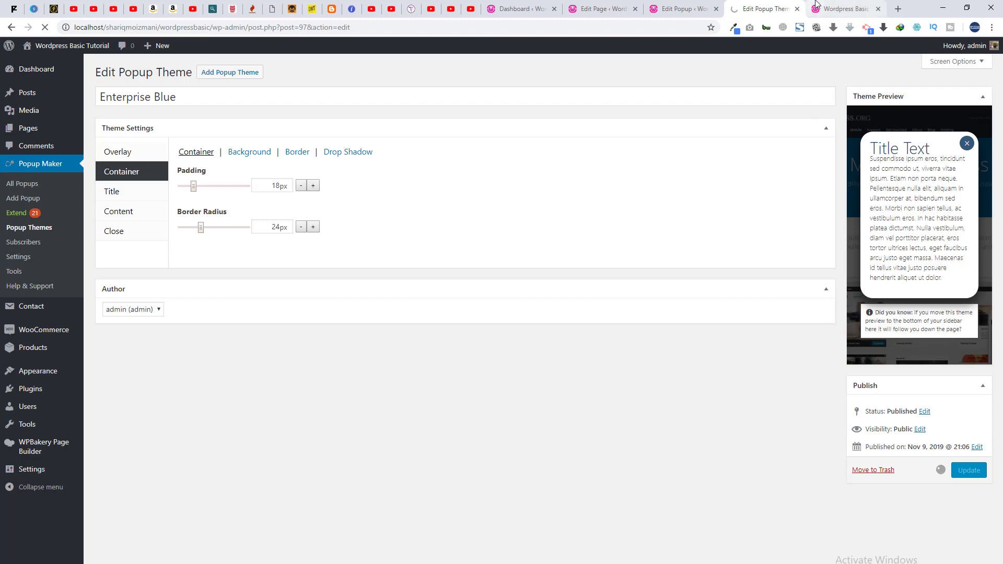
key("F5")
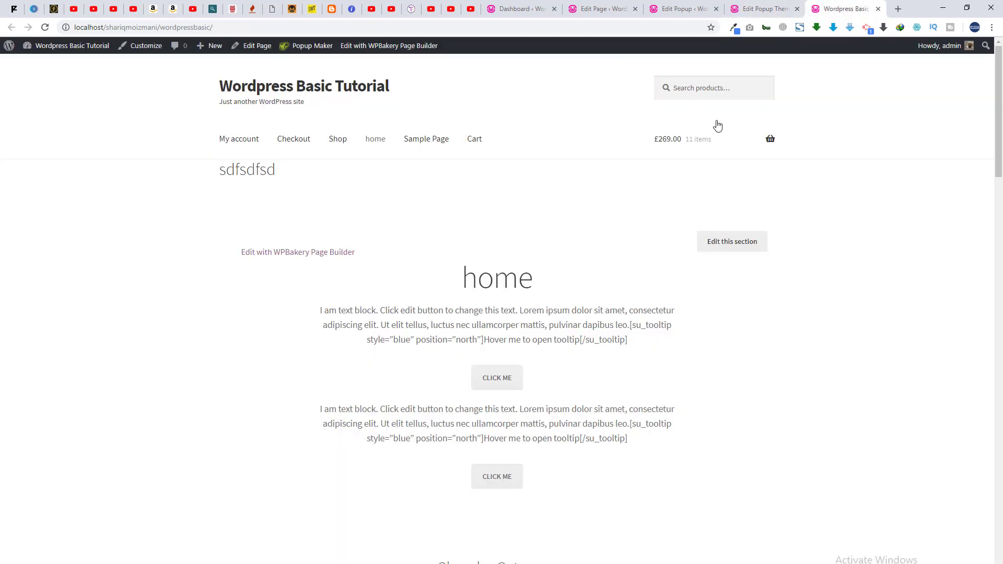
left_click(511, 377)
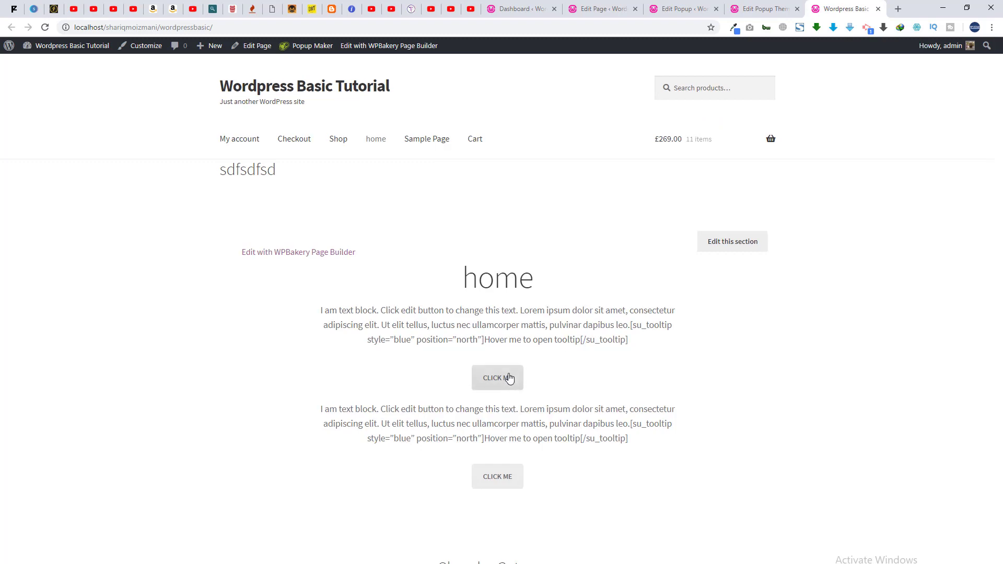
left_click(639, 150)
left_click(682, 9)
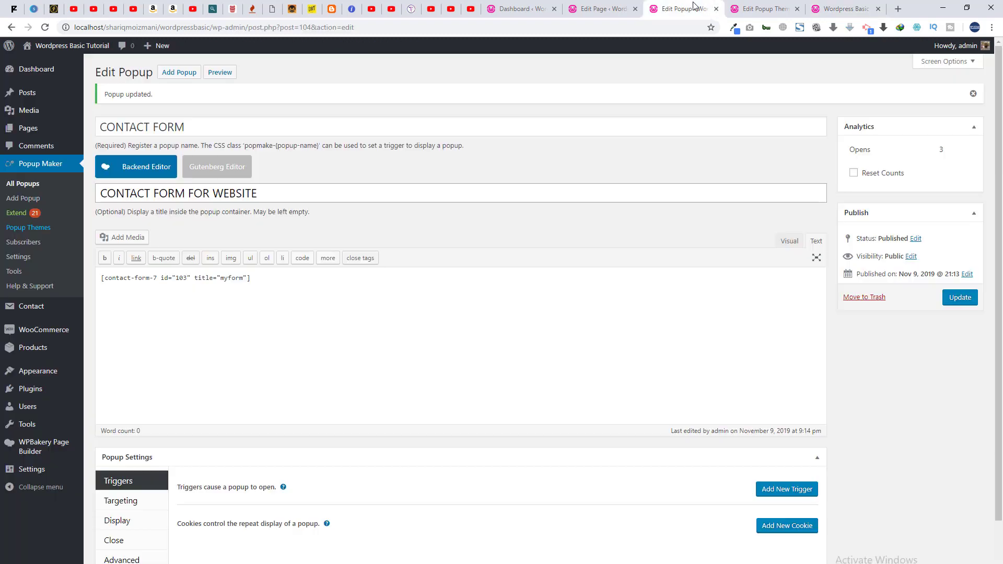
left_click(763, 9)
left_click(533, 8)
left_click(606, 8)
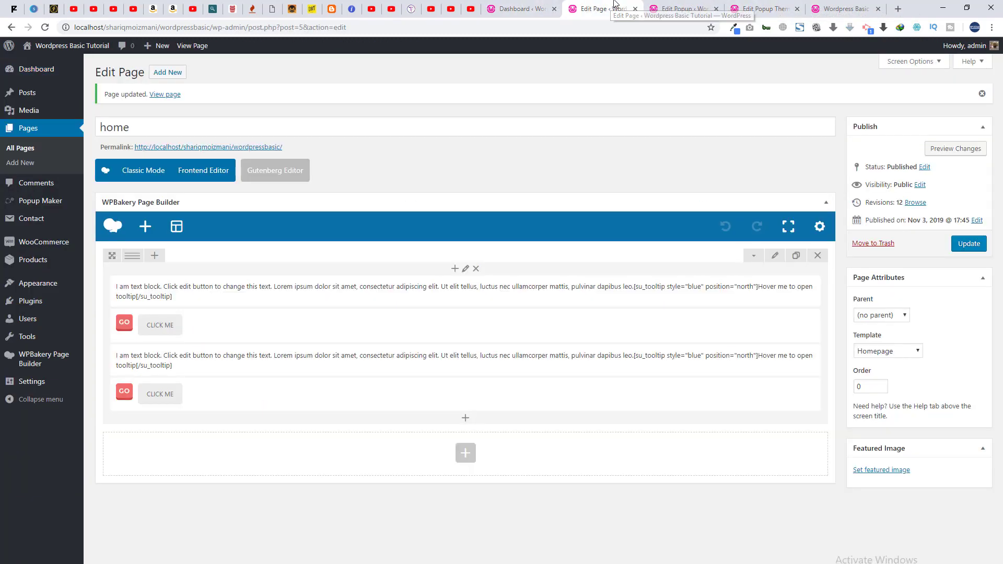
Return to editing the contact form popup and remove its Home Page targeting condition
left_click(684, 8)
scroll(376, 362, "down", 2)
left_click(112, 412)
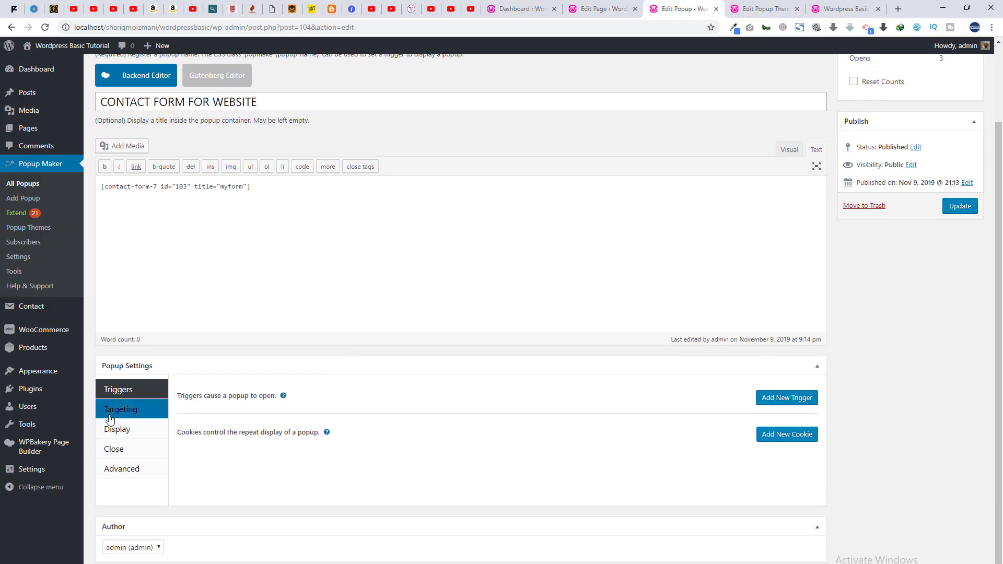
left_click(231, 458)
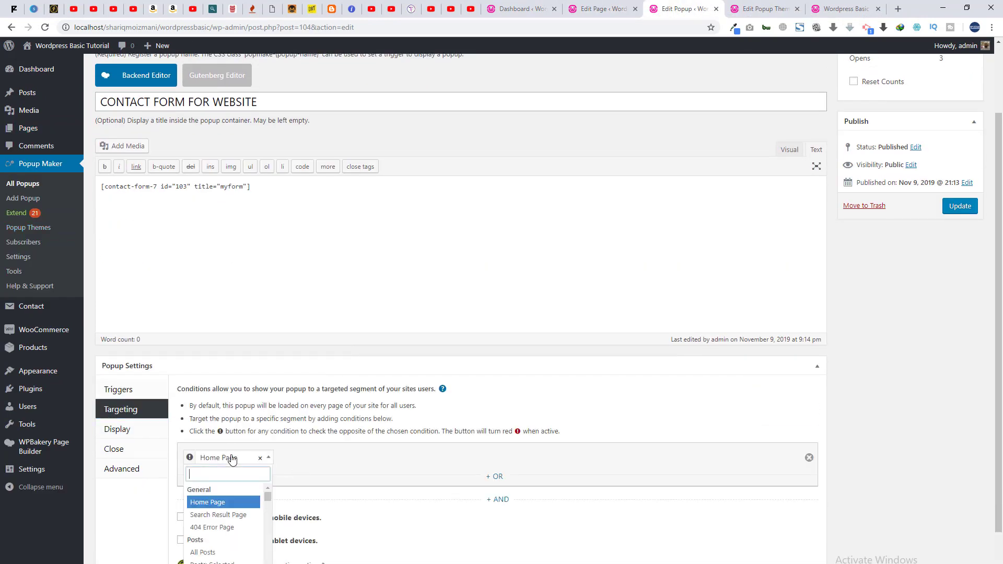
scroll(386, 434, "down", 2)
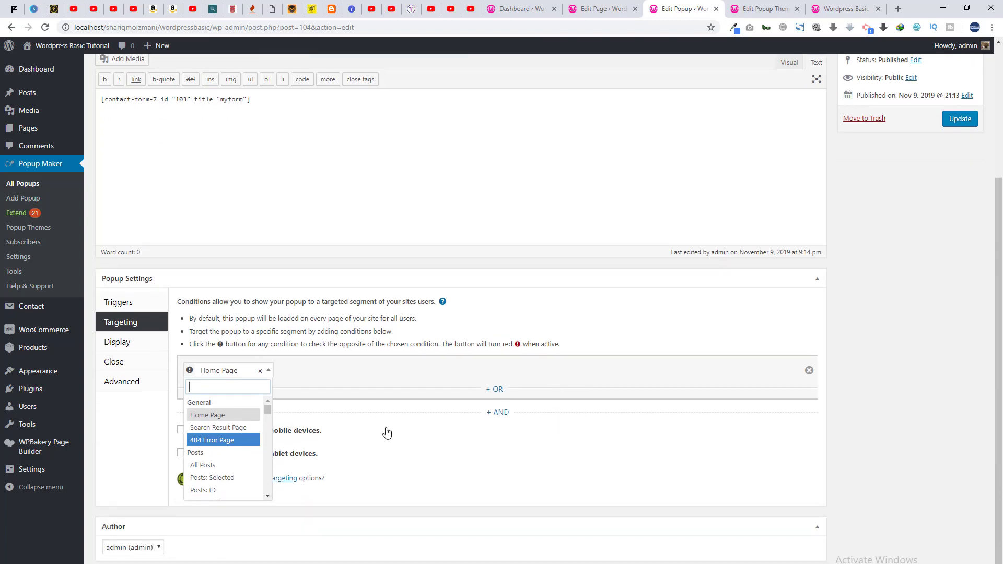
left_click(809, 370)
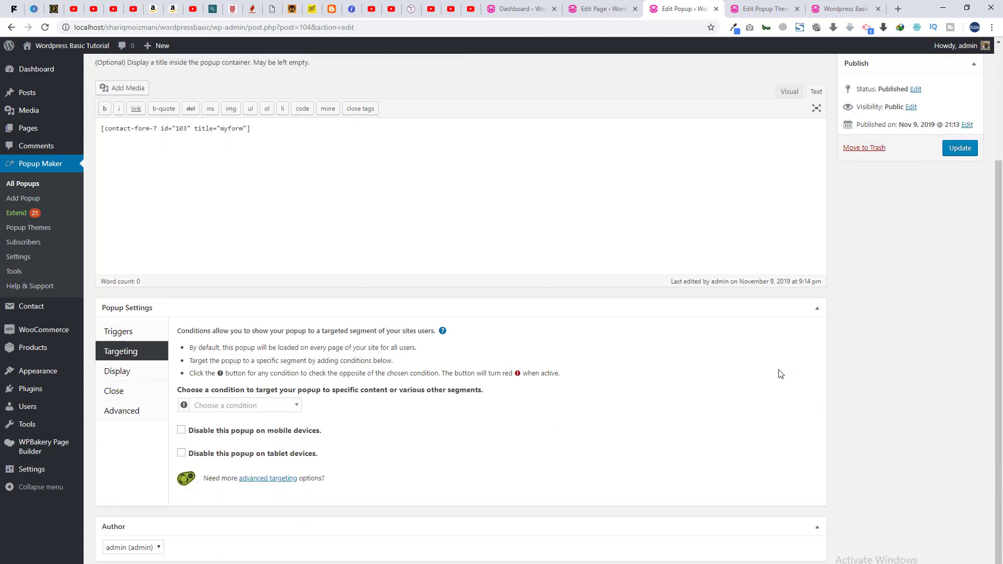
Examine the trigger types available for a new trigger without adding one, and look through the popup's Display and Advanced settings
left_click(131, 330)
left_click(786, 403)
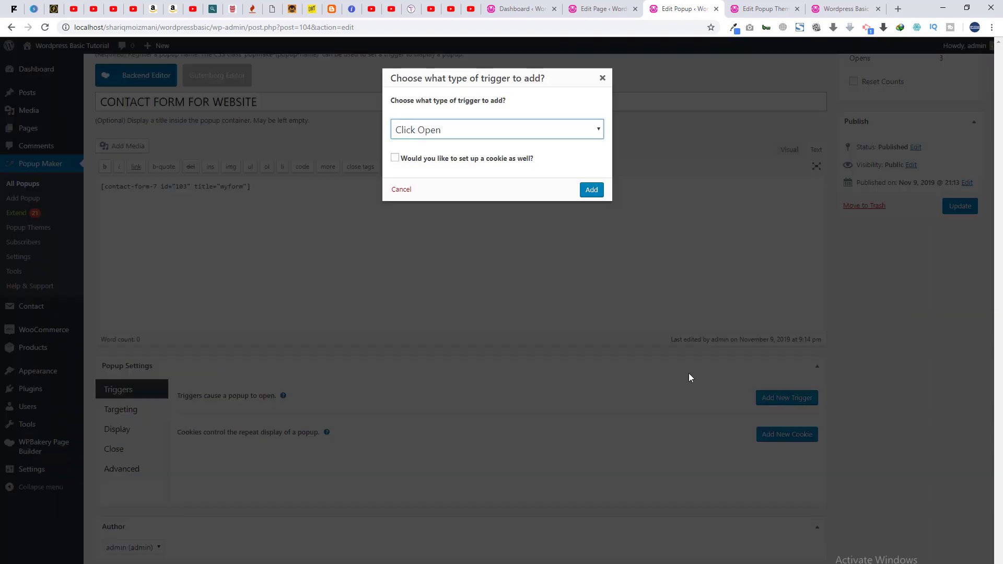
left_click(419, 129)
left_click(450, 131)
left_click(603, 78)
left_click(117, 429)
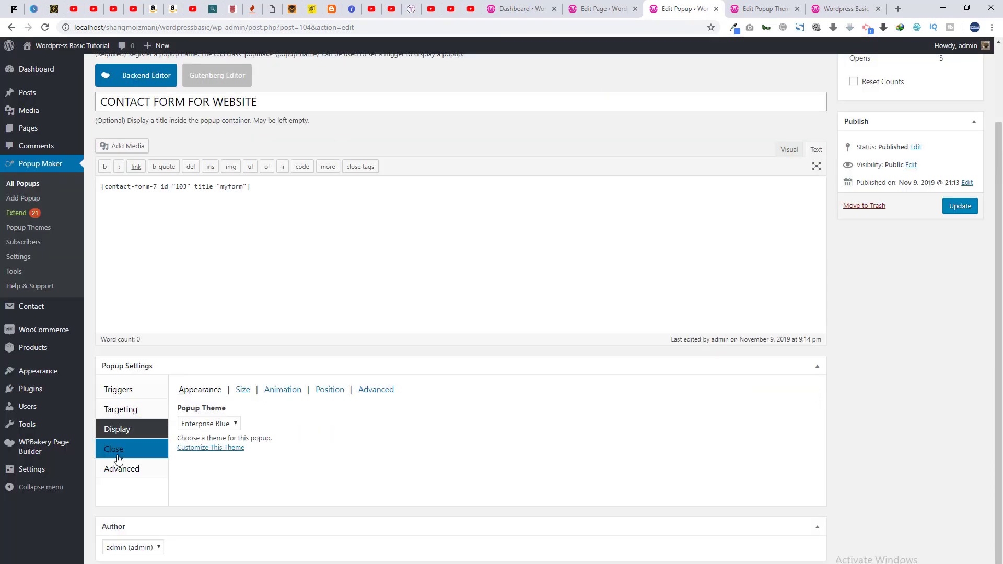
left_click(116, 471)
left_click(117, 430)
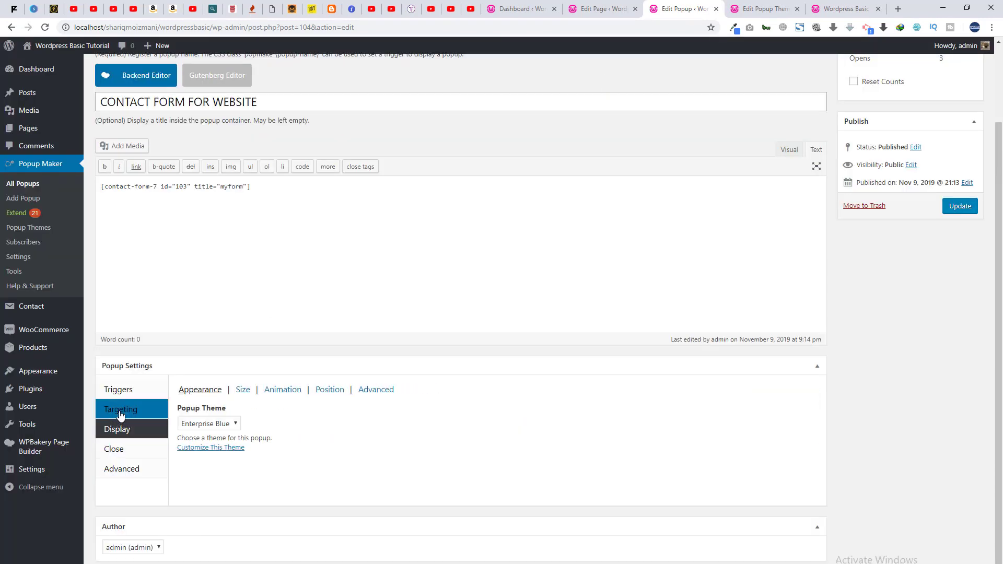
Add Home Page back as the popup's targeting condition
left_click(120, 412)
left_click(229, 463)
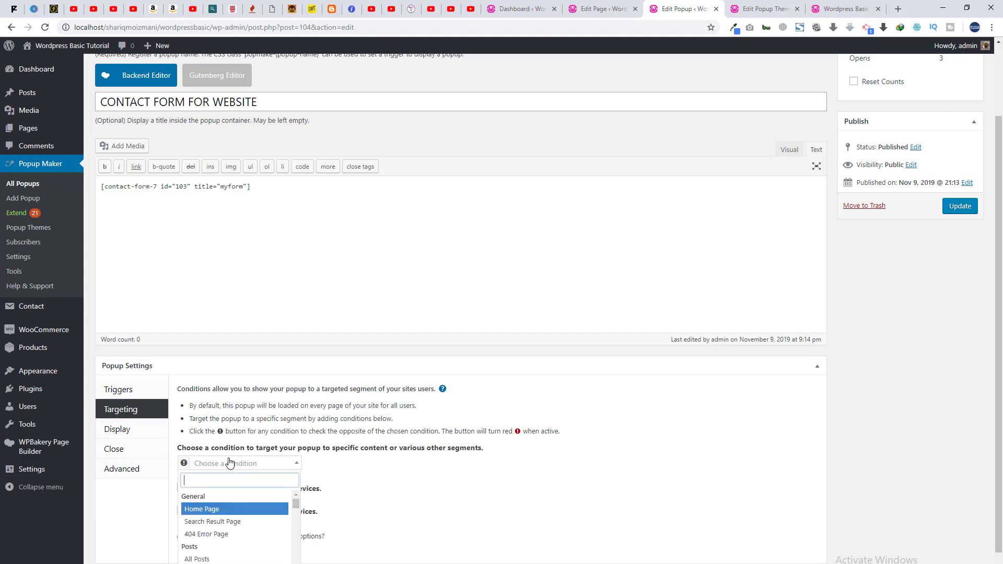
left_click(262, 510)
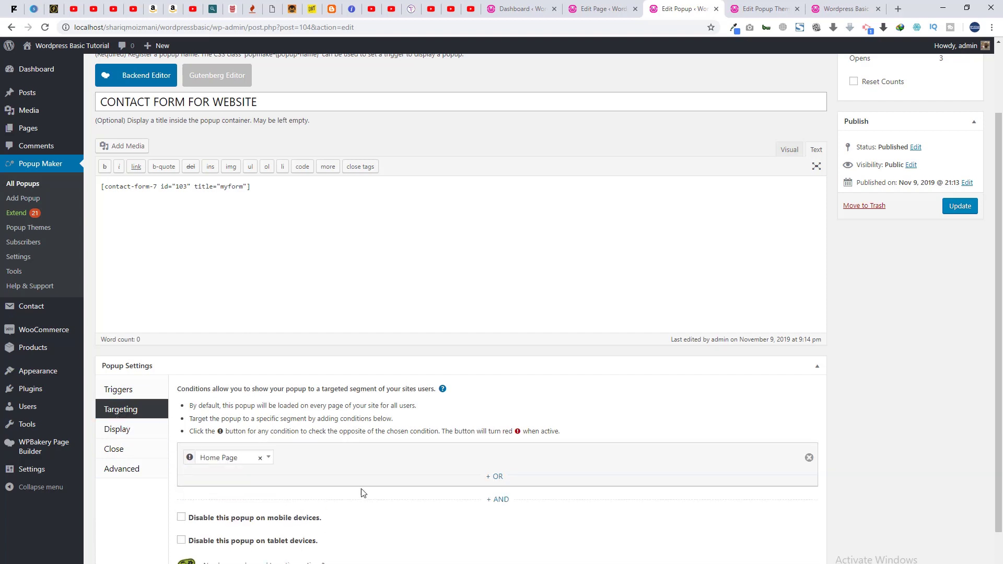
Add a second targeting condition joined with AND and leave it set to Home Page
scroll(579, 429, "down", 1)
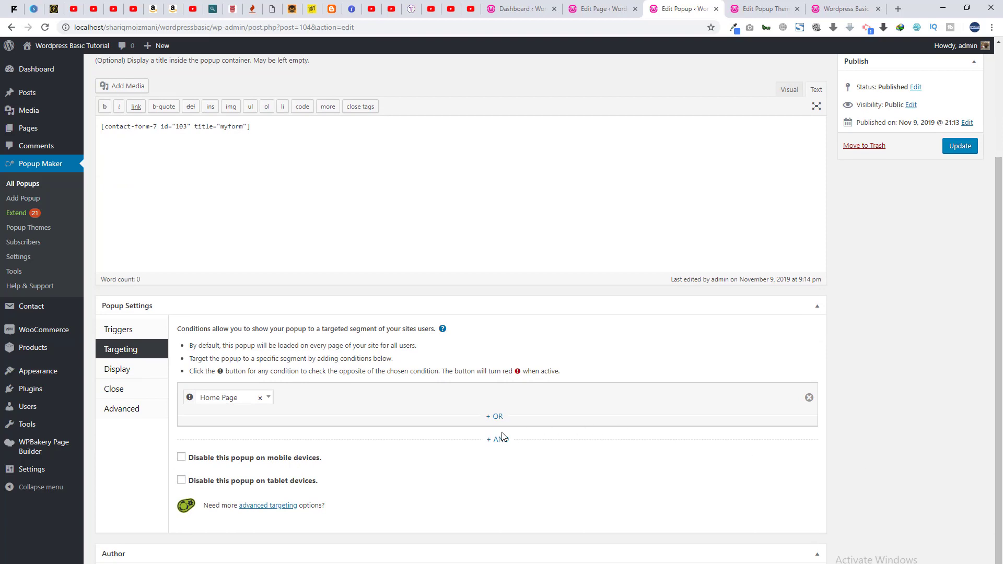
left_click(488, 442)
left_click(241, 466)
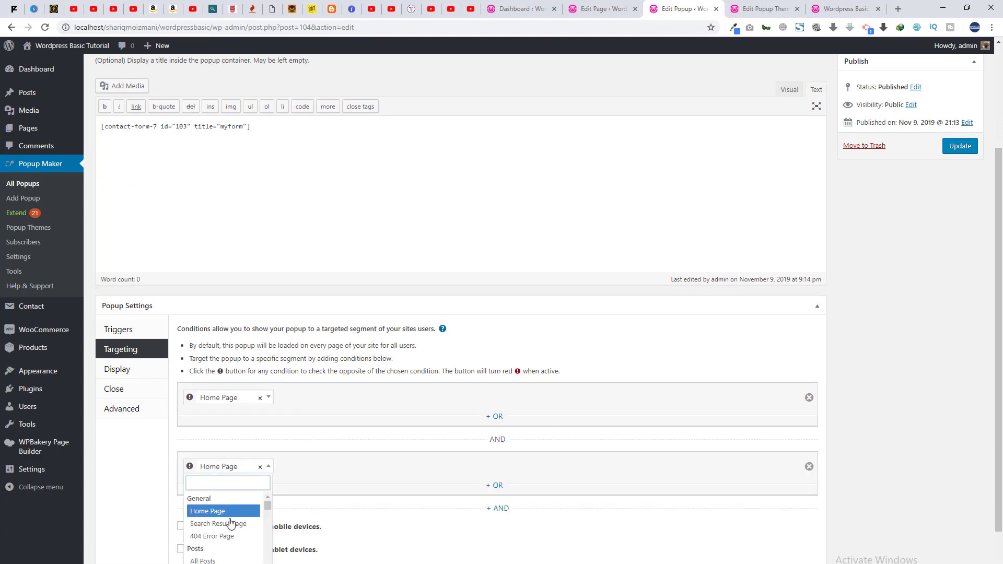
scroll(235, 522, "down", 5)
left_click(431, 532)
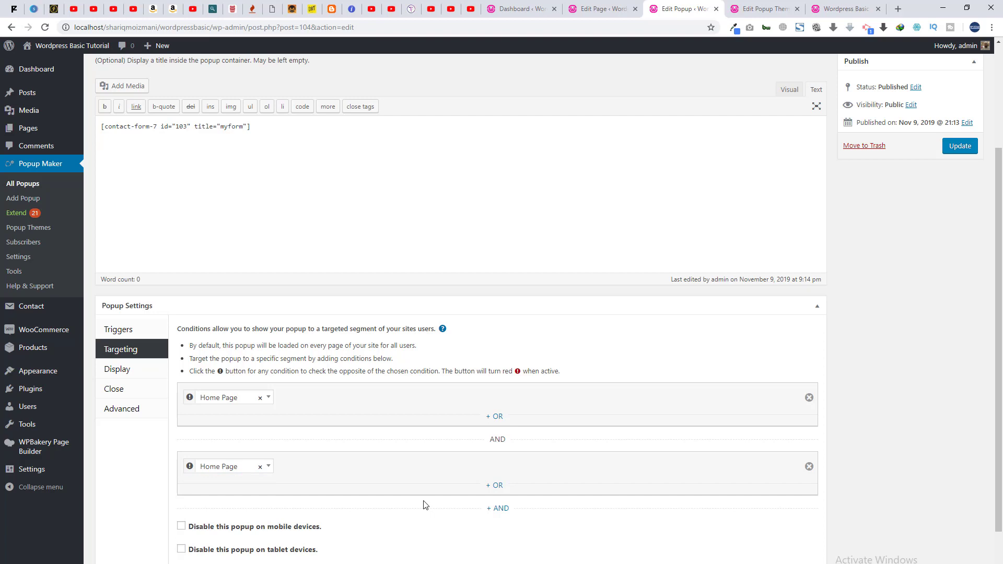
scroll(368, 460, "down", 2)
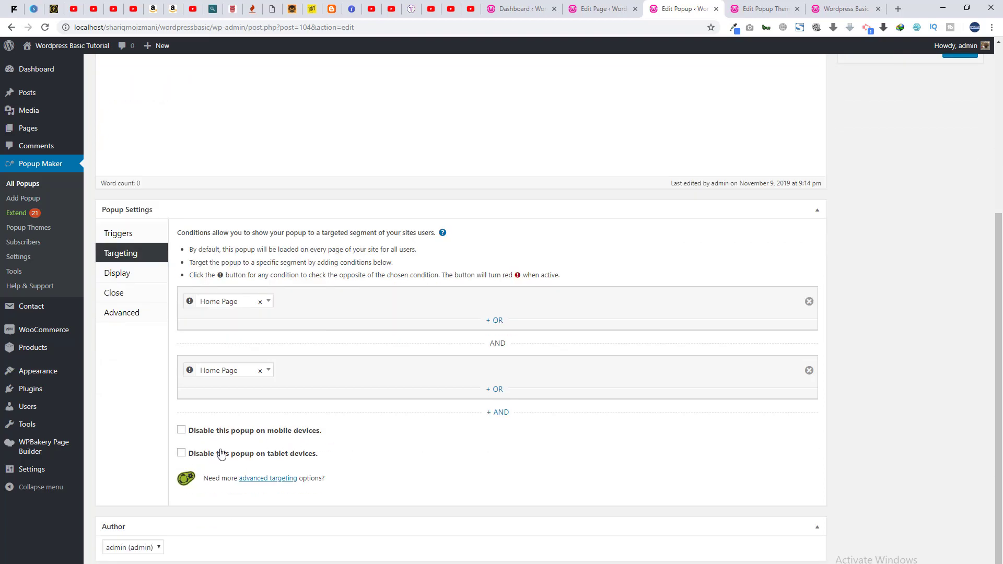
Set the popup's close text to "CLOSE THIS" and its close button delay to 300 ms
left_click(139, 273)
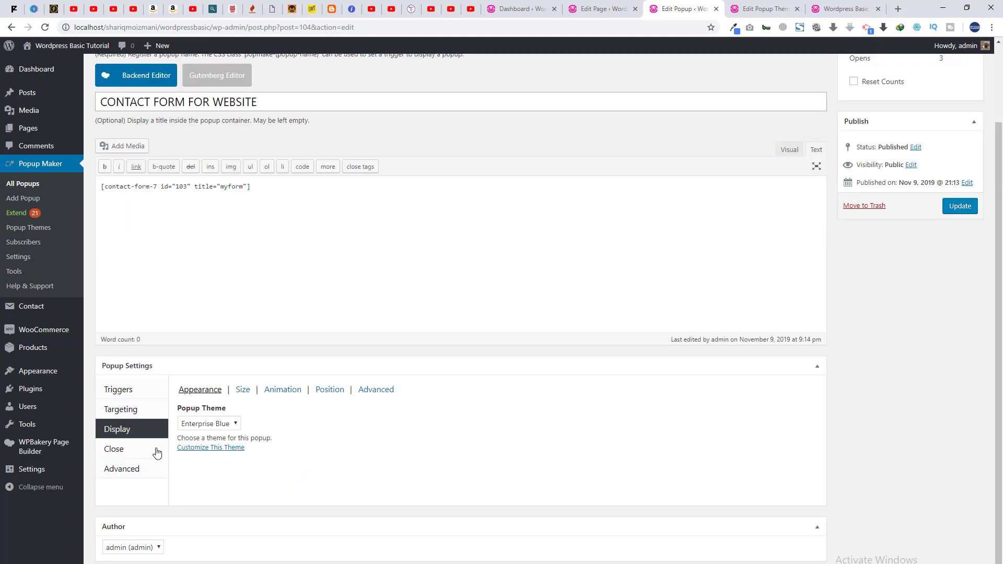
left_click(135, 450)
left_click(240, 386)
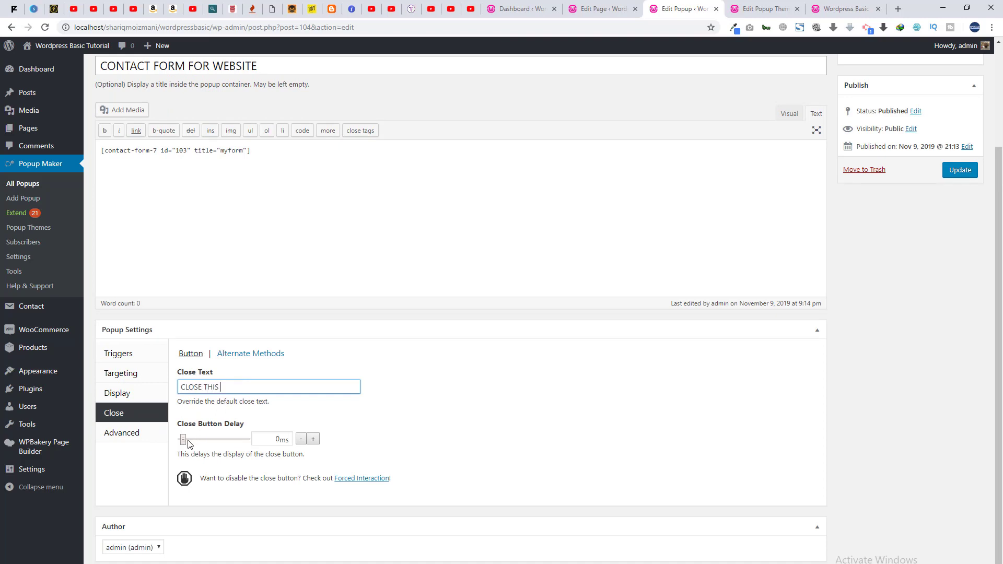
left_click_drag(188, 440, 189, 443)
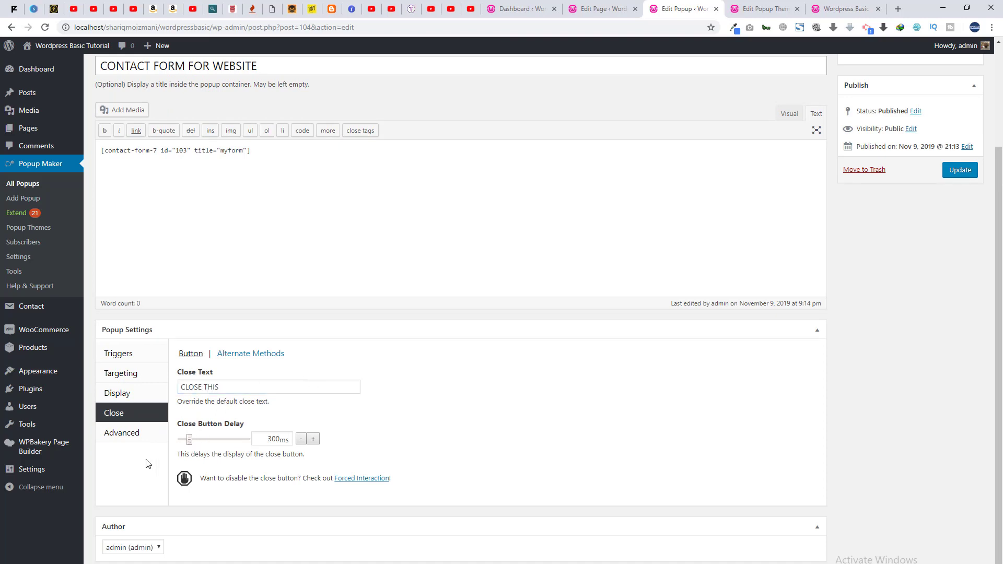
Look over the popup's alternate closing methods without changing them, and save the popup with its new close settings
left_click(134, 435)
left_click(134, 425)
left_click(134, 442)
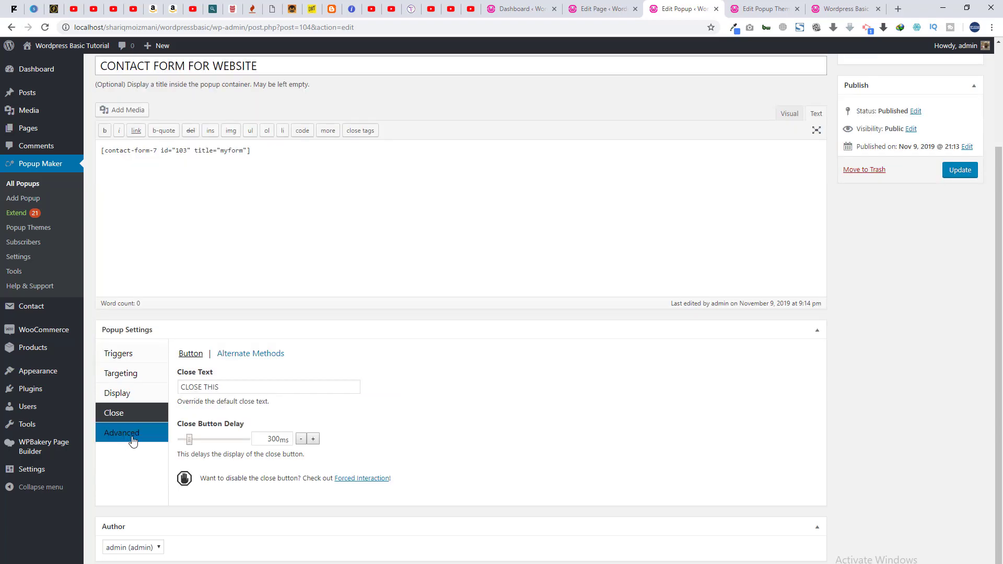
left_click(263, 354)
left_click(191, 354)
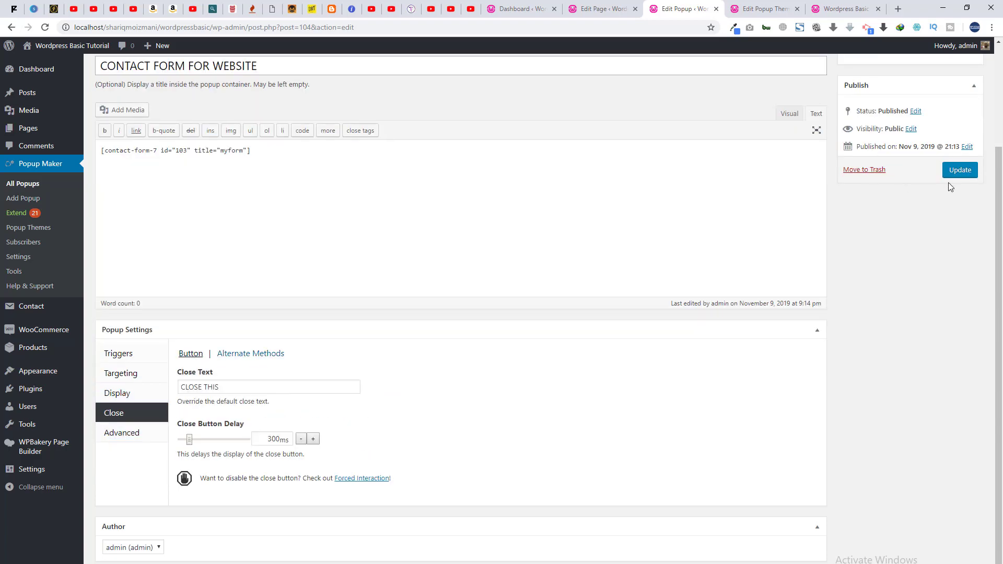
left_click(960, 170)
Test the updated popup on the reloaded home page by opening it from the first CLICK ME button and closing it
left_click(766, 9)
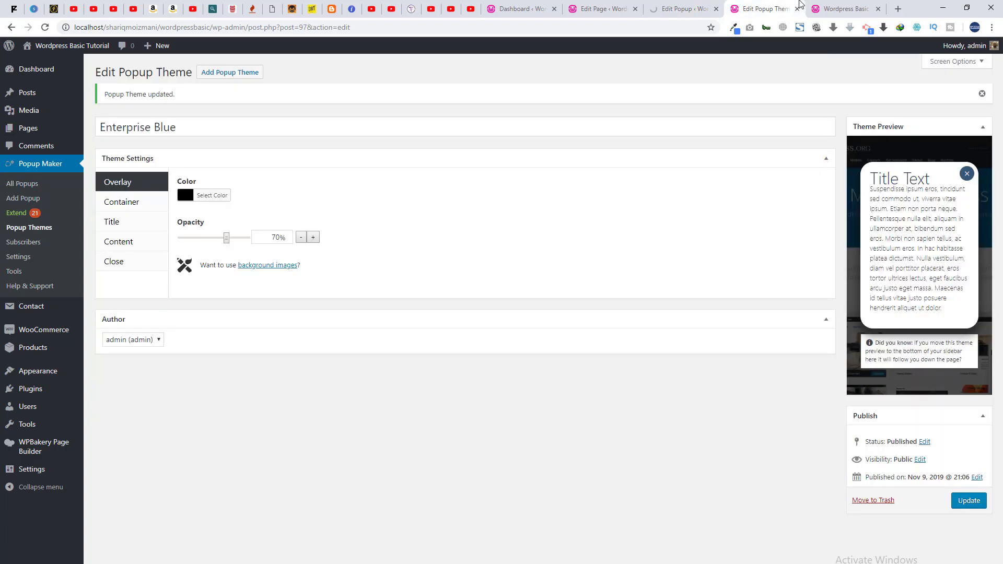
left_click(860, 6)
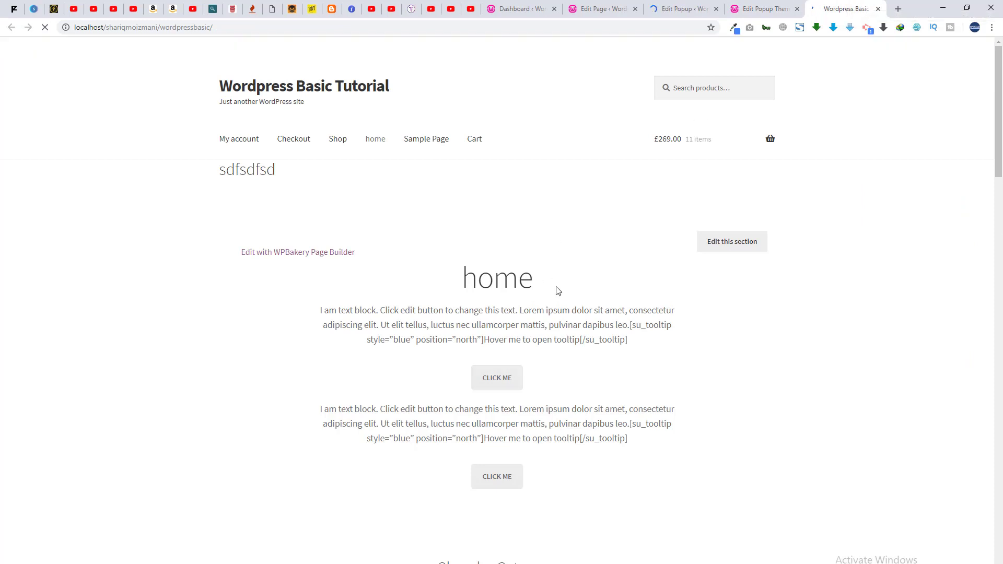
left_click(488, 377)
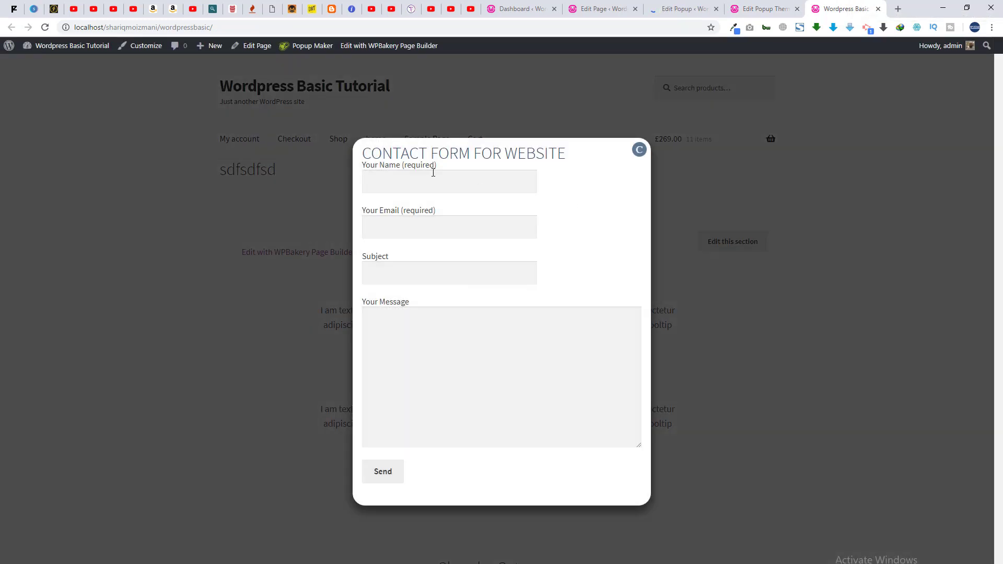
left_click(640, 150)
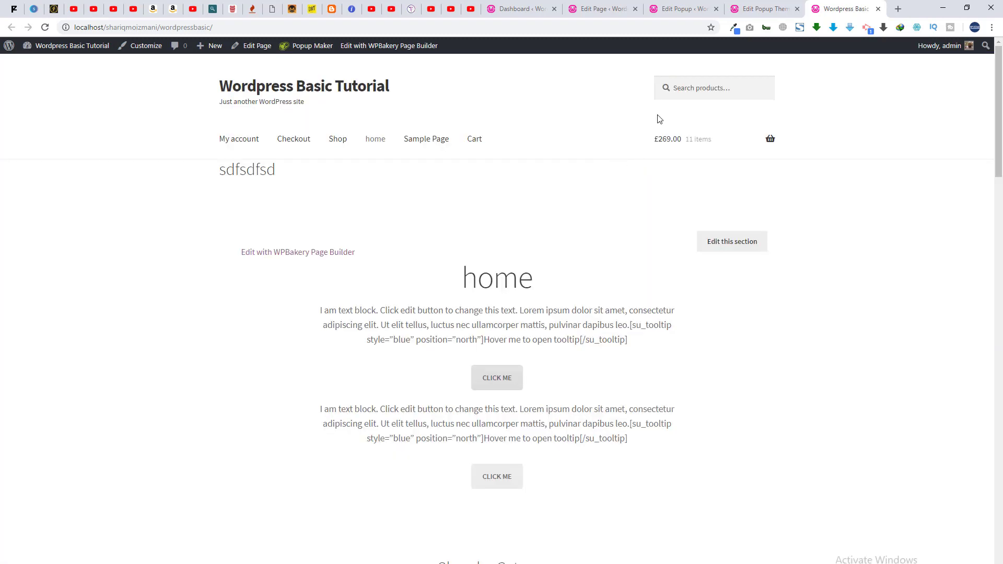
Return to the WordPress dashboard and dismiss the Internet Download Manager warning
left_click(601, 7)
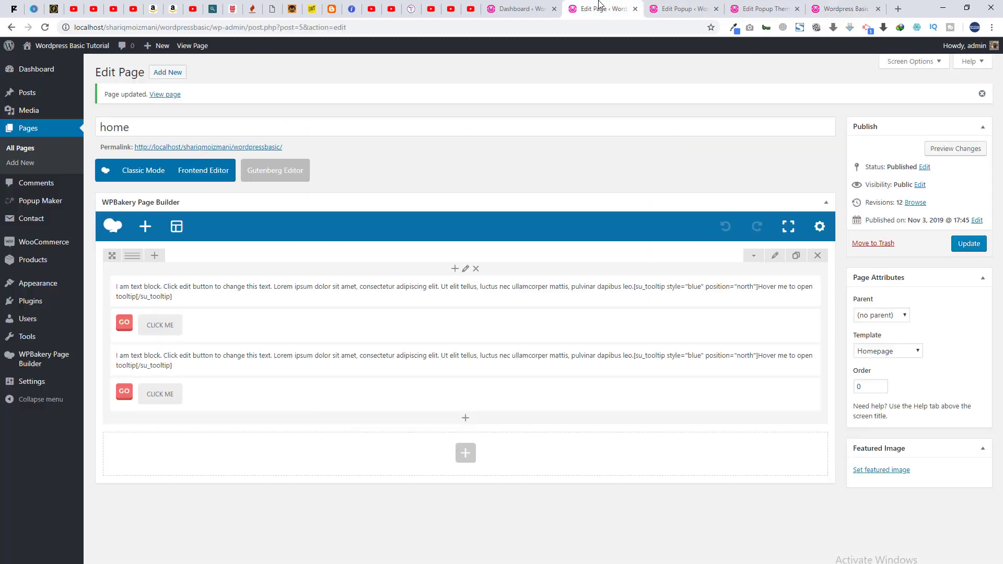
left_click(537, 5)
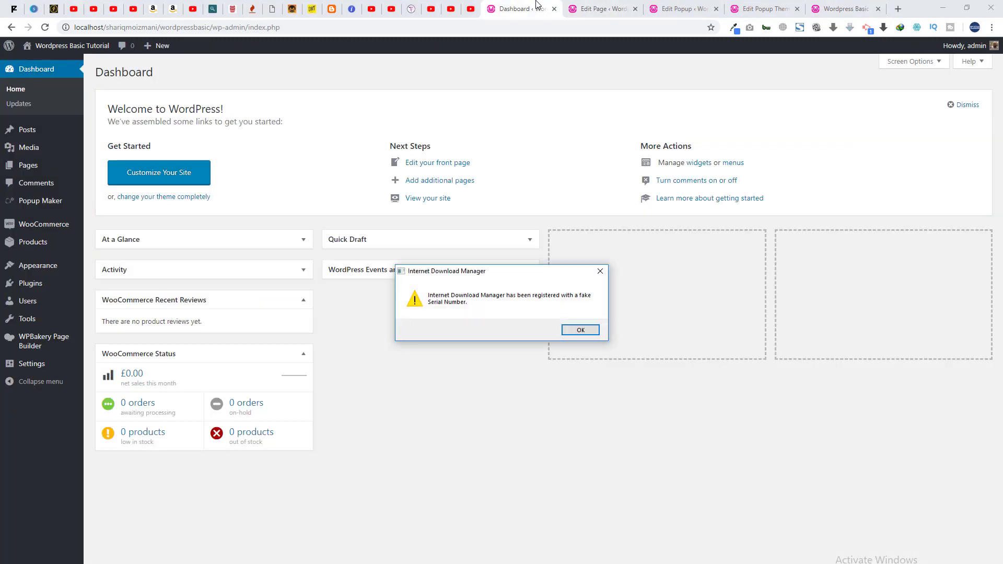
left_click(601, 271)
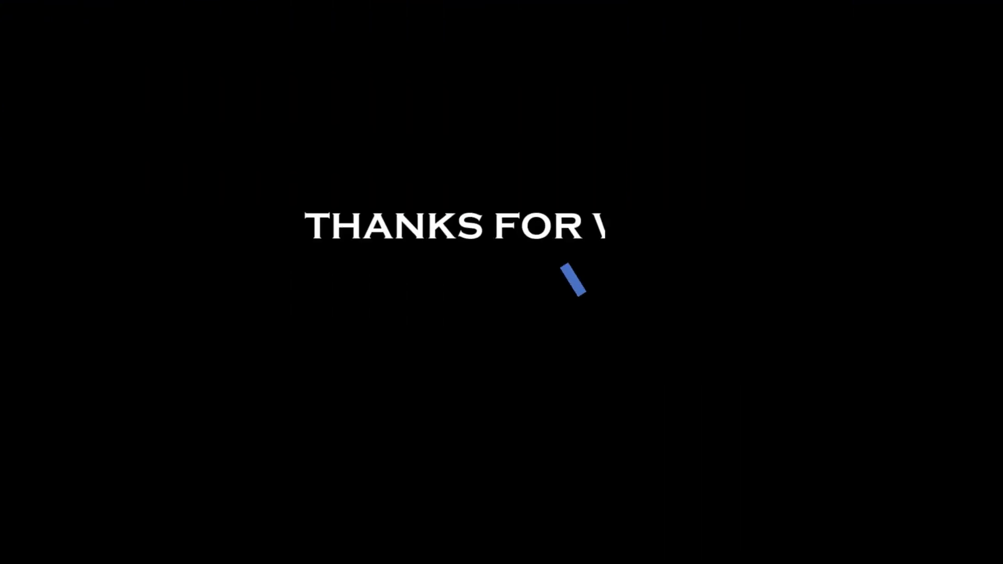